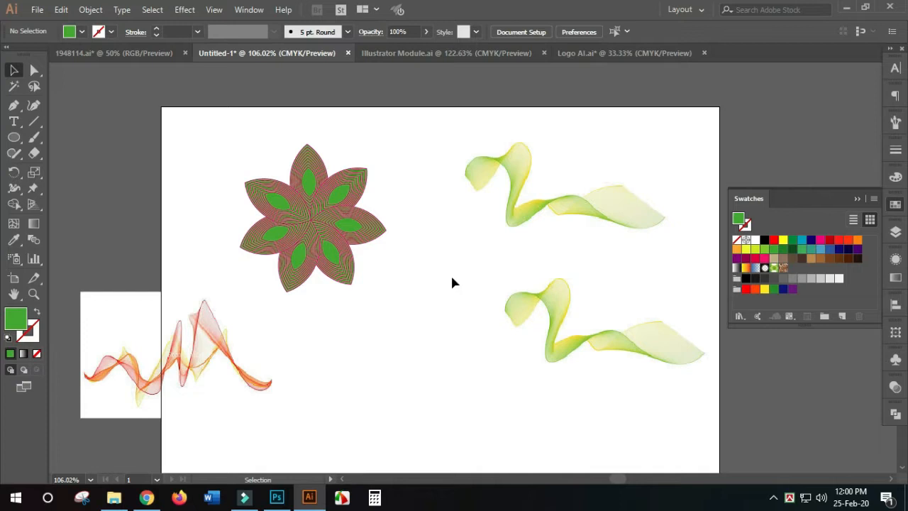
- Move the two green ribbon images and the red wave image to the artboard's right side, away from the flower
scroll(408, 312, "down", 2)
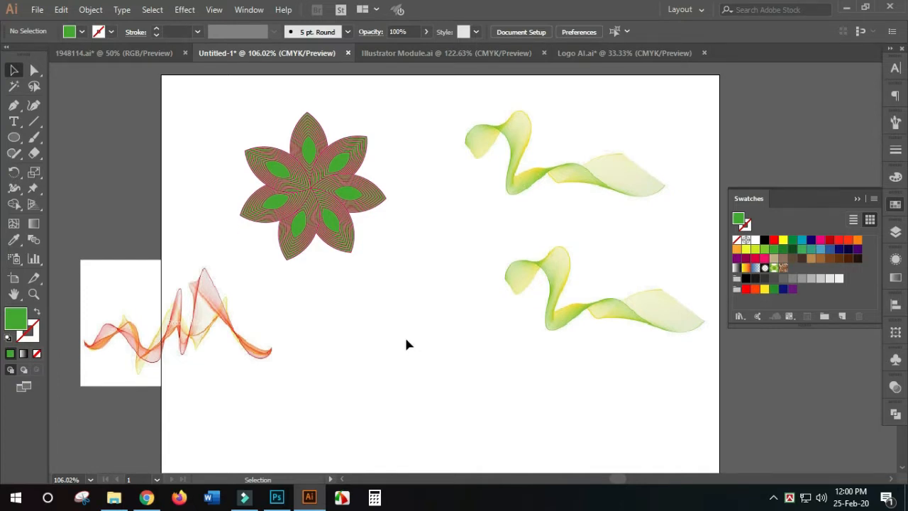
scroll(406, 339, "down", 2, "alt")
left_click_drag(413, 349, 334, 308)
left_click_drag(329, 138, 489, 335)
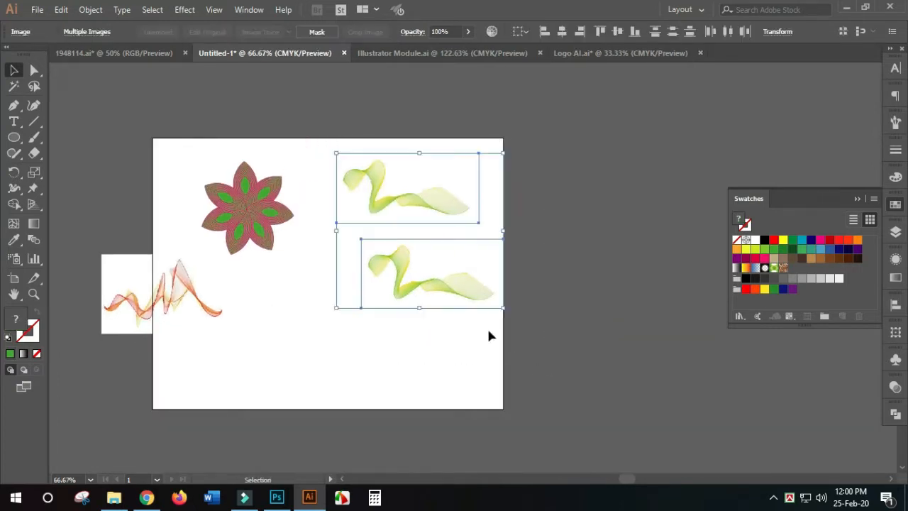
left_click_drag(447, 295, 576, 254)
mouse_move(117, 322)
left_mouse_down()
mouse_move(196, 345)
mouse_move(430, 334)
left_mouse_up()
left_click(560, 375)
- Examine the flower's nested petal outlines up close
left_click_drag(168, 148, 462, 289)
left_click(312, 261)
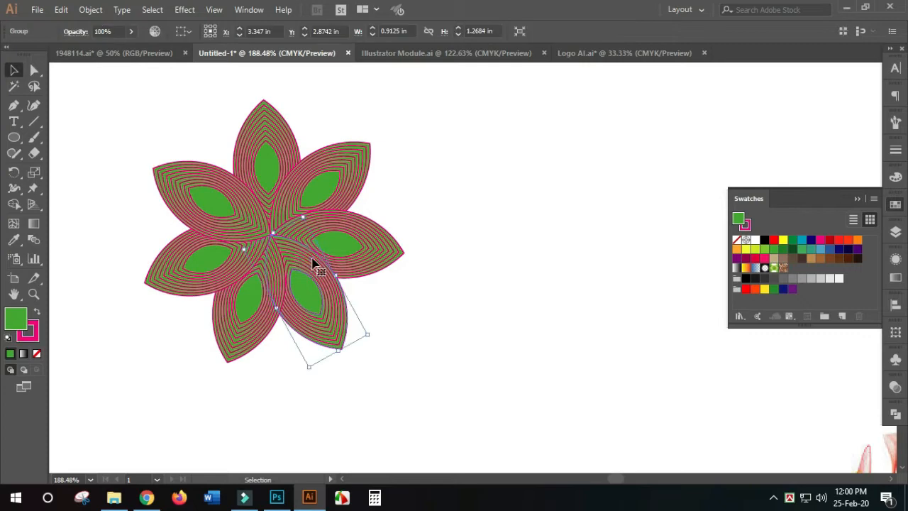
key("ctrl+1")
left_click(401, 281)
key("ctrl+space")
left_click_drag(188, 178, 422, 369)
left_click_drag(547, 306, 133, 307)
scroll(399, 365, "down", 4)
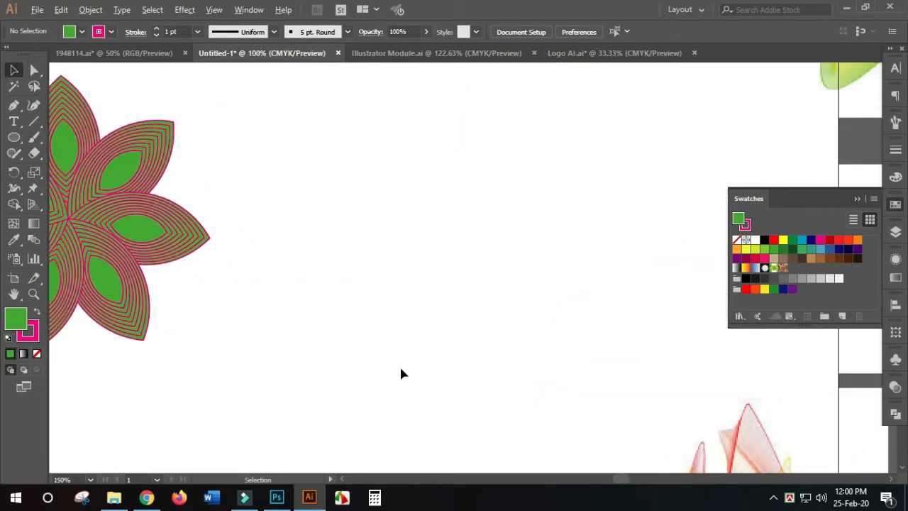
left_click_drag(439, 360, 295, 346)
- Move the lower green ribbon image beyond the artboard, and examine the ribbon and wave images up close
left_click_drag(509, 338, 597, 384)
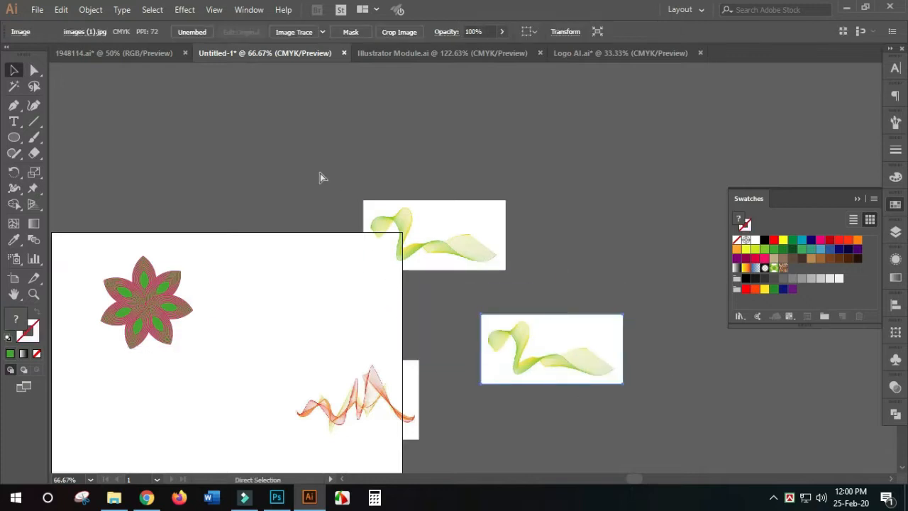
key("ctrl+space")
left_click_drag(297, 180, 781, 482)
key("ctrl+space")
left_click_drag(371, 222, 667, 365)
left_click_drag(288, 241, 529, 447)
left_click_drag(318, 138, 588, 357)
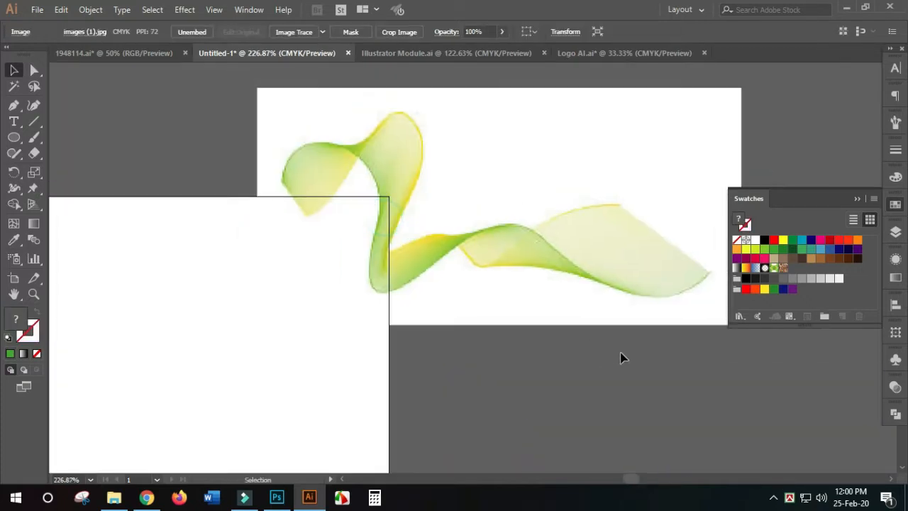
scroll(582, 350, "down", 2)
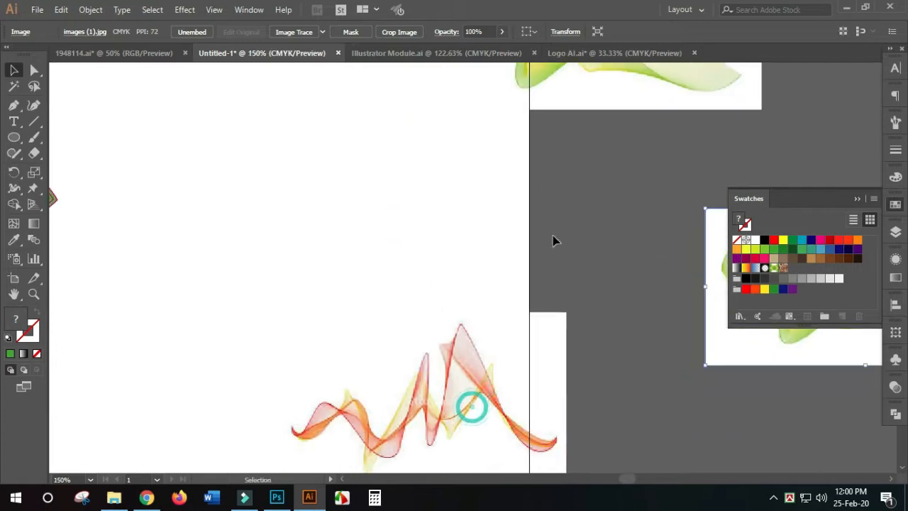
left_click_drag(233, 161, 501, 308)
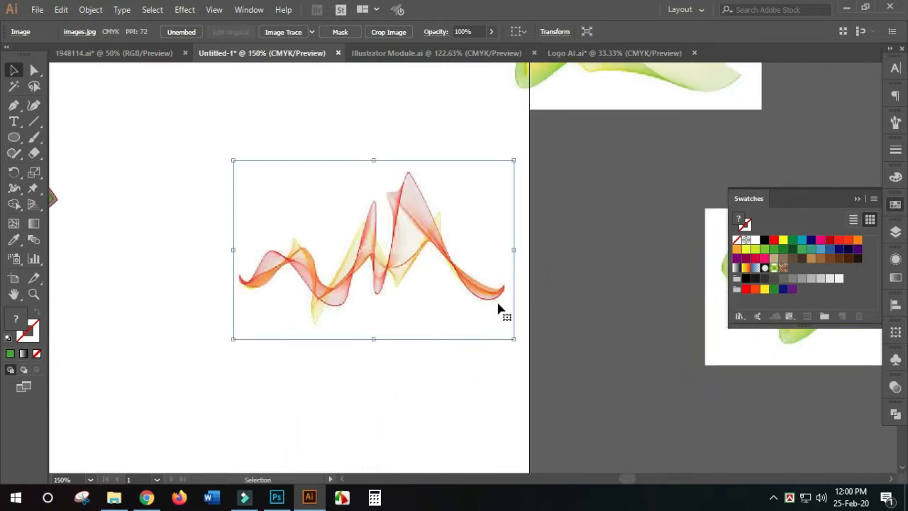
scroll(501, 308, "down", 2)
- Stack the two green ribbon images and the red wave image in a column off the artboard, to its right
left_click_drag(572, 371, 515, 349)
left_click_drag(336, 87, 669, 329)
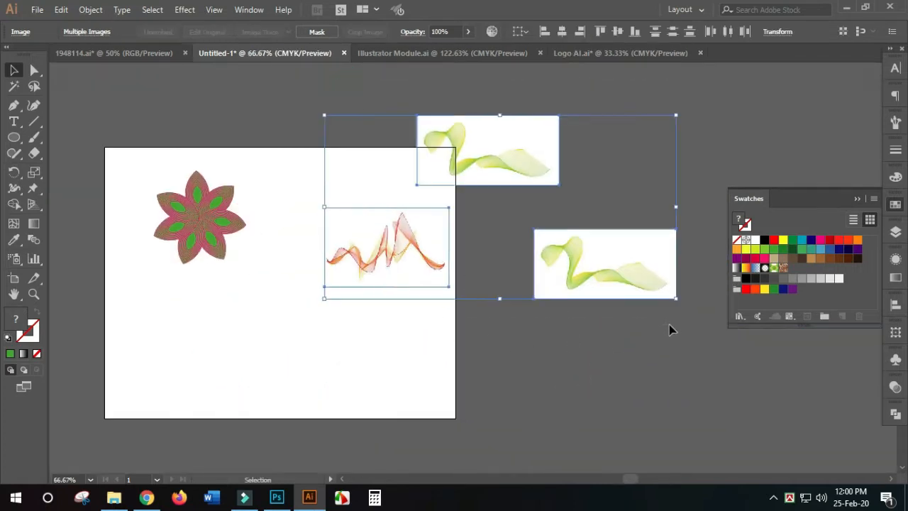
left_click_drag(620, 281, 594, 372)
scroll(594, 372, "down", 2)
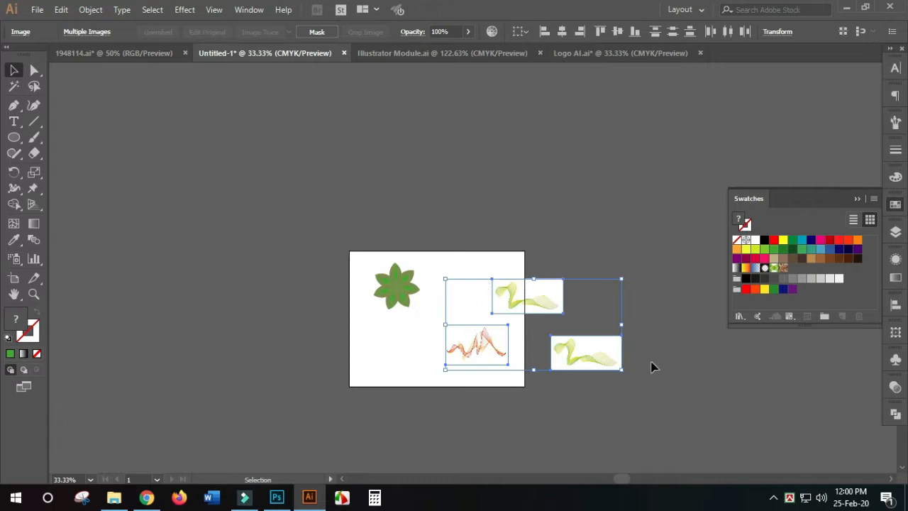
left_click_drag(663, 393, 572, 333)
left_click_drag(326, 170, 560, 348)
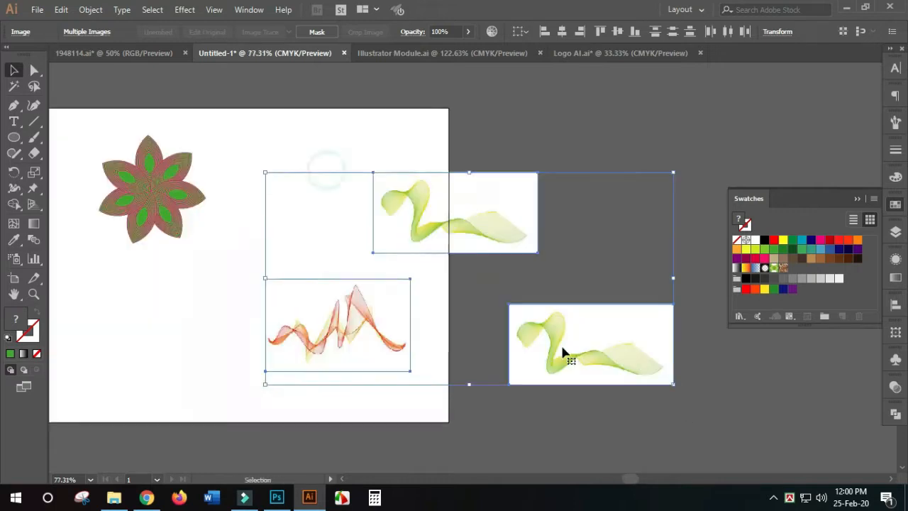
left_click(640, 417)
left_click_drag(609, 384, 574, 180)
mouse_move(475, 229)
left_mouse_down()
mouse_move(491, 239)
mouse_move(596, 243)
left_mouse_up()
mouse_move(338, 355)
left_mouse_down()
mouse_move(632, 332)
mouse_move(630, 360)
left_mouse_up()
scroll(603, 355, "down", 2)
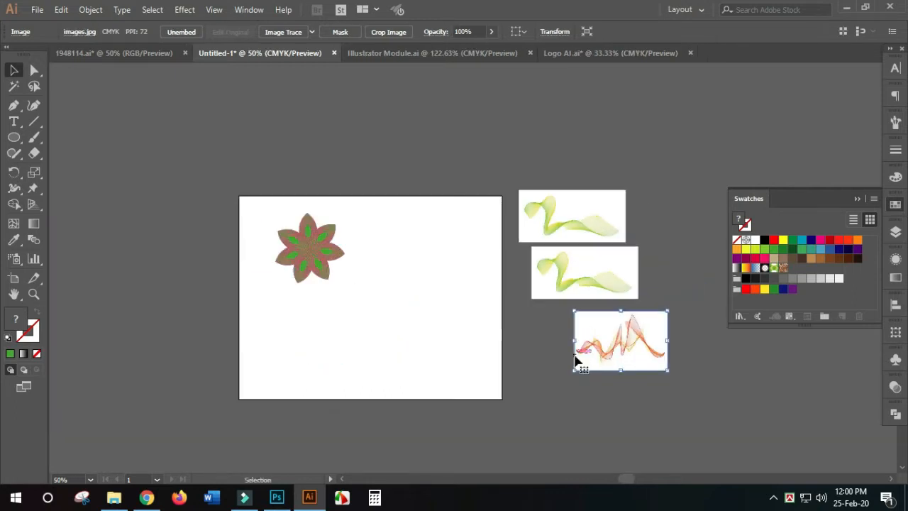
- Line up the left edges of the three stacked images beside the artboard
left_click_drag(481, 154, 709, 422)
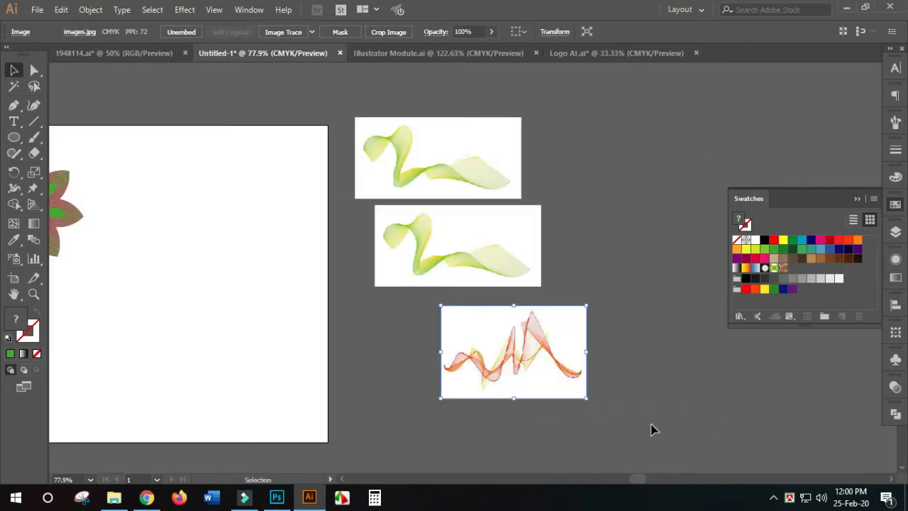
scroll(653, 430, "down", 1)
scroll(518, 377, "left", 3)
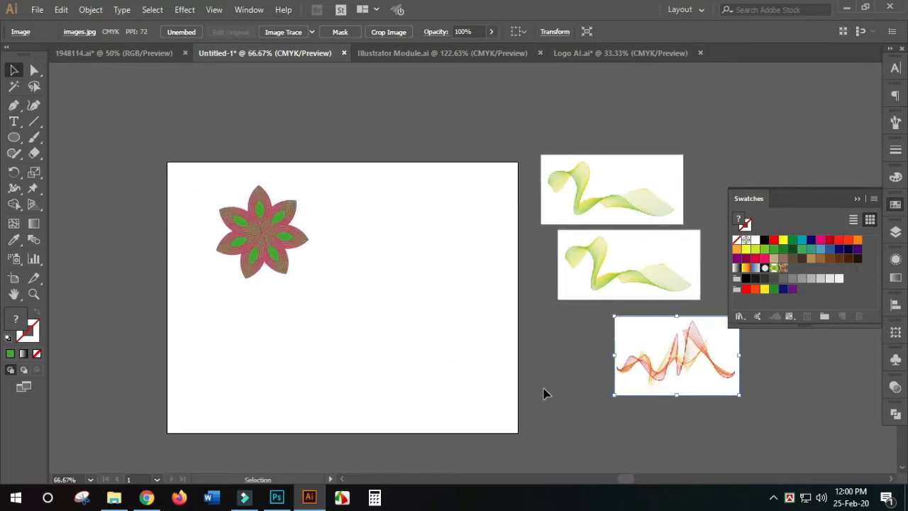
left_click_drag(667, 345, 610, 340)
left_click(727, 364)
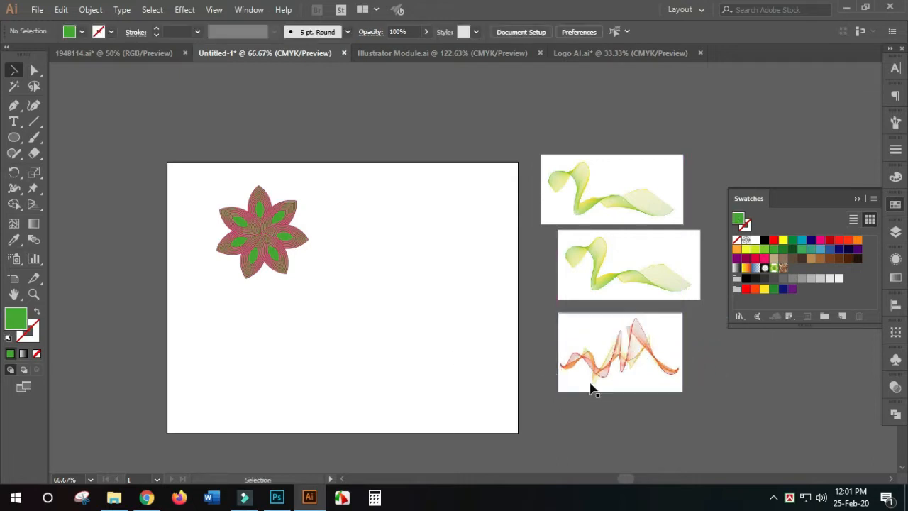
mouse_move(596, 194)
left_mouse_down()
mouse_move(614, 202)
mouse_move(613, 191)
left_mouse_up()
left_click(717, 351)
- Examine the line blends in the three reference images and in the flower's petals
left_click_drag(732, 371, 511, 315)
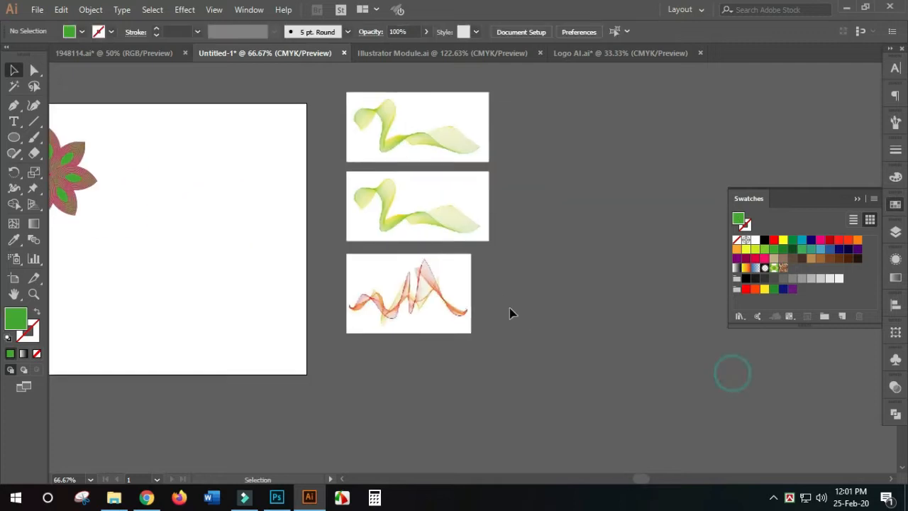
key("z")
left_click_drag(342, 186, 544, 373)
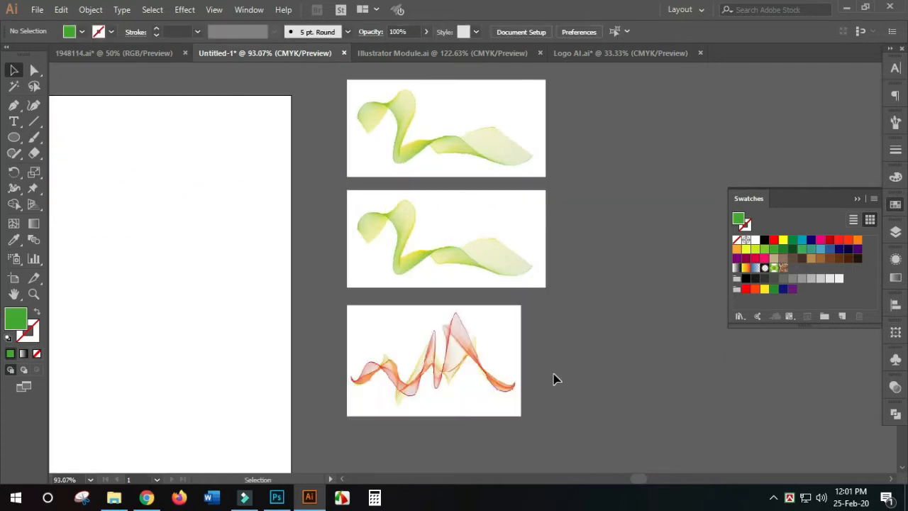
left_click_drag(329, 291, 553, 273)
scroll(390, 303, "down", 2)
key("ctrl+space")
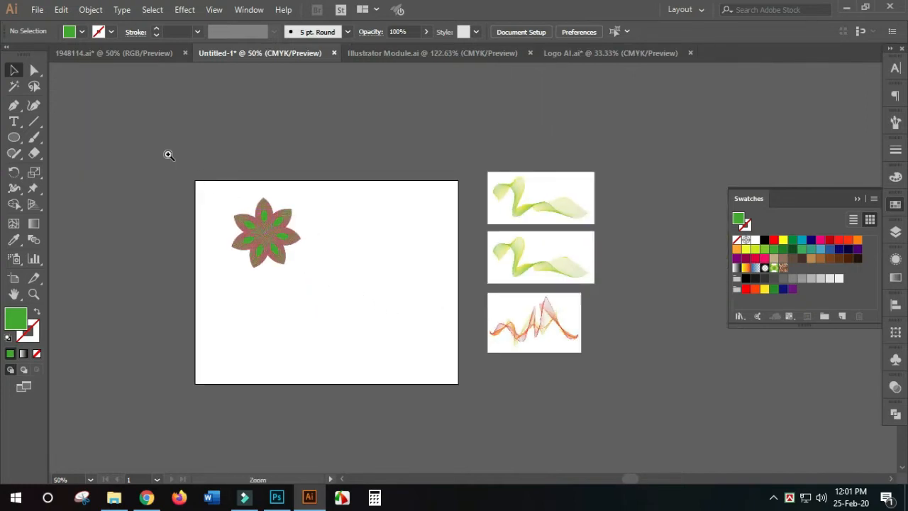
left_click_drag(169, 154, 451, 278)
left_click_drag(525, 359, 381, 272)
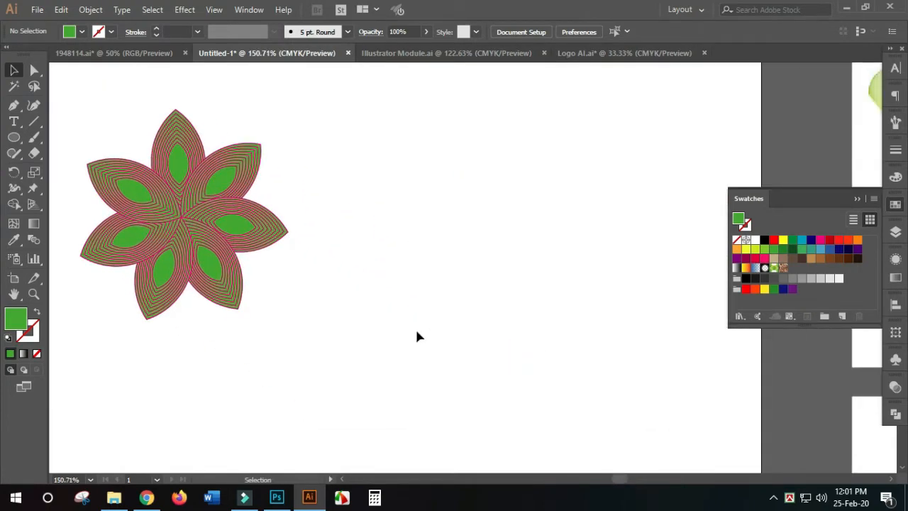
scroll(415, 327, "down", 2)
left_click_drag(406, 322, 334, 265)
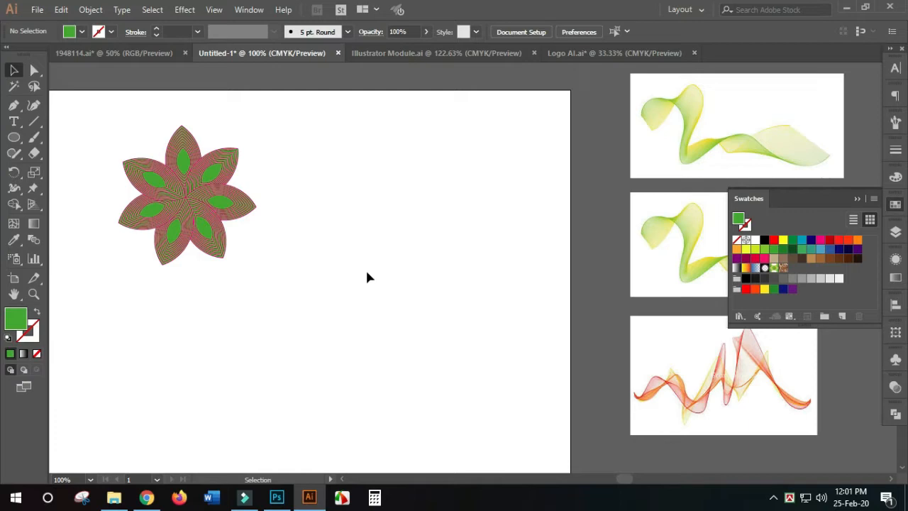
scroll(342, 276, "down", 1)
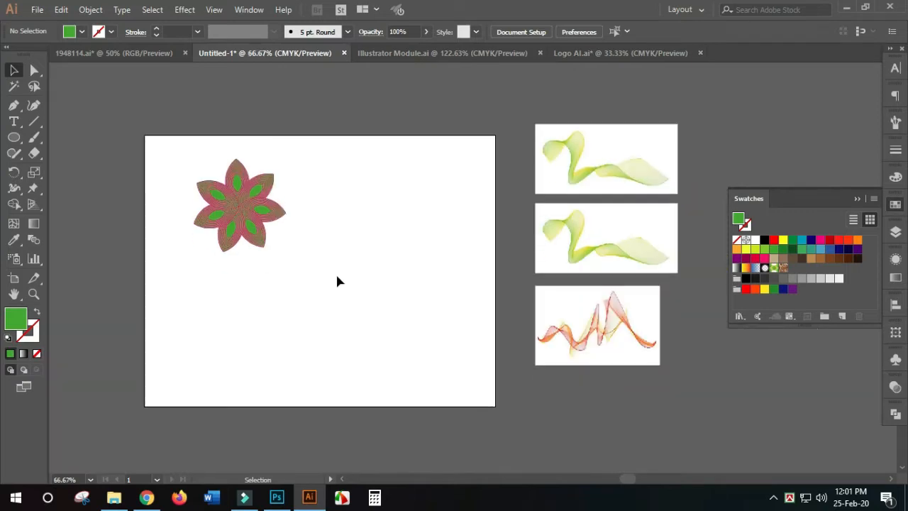
left_click_drag(150, 144, 385, 260)
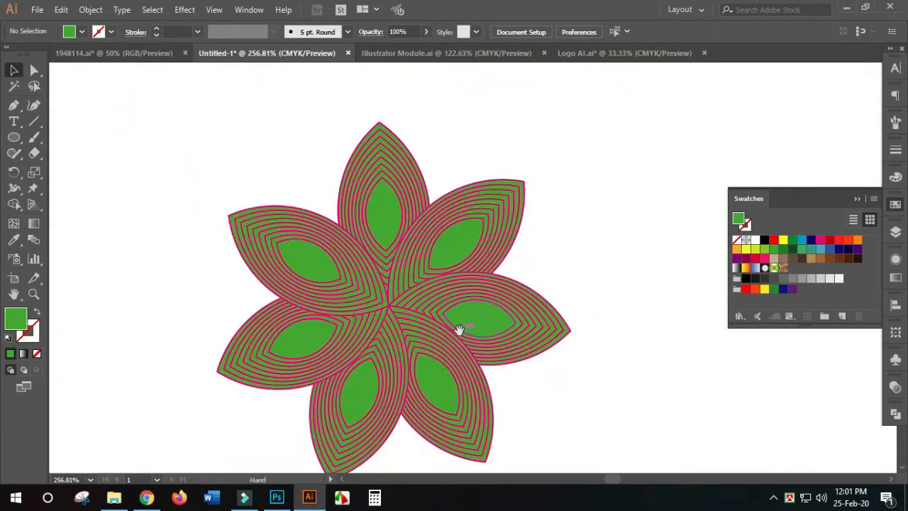
left_click_drag(458, 328, 347, 276)
scroll(426, 314, "down", 2)
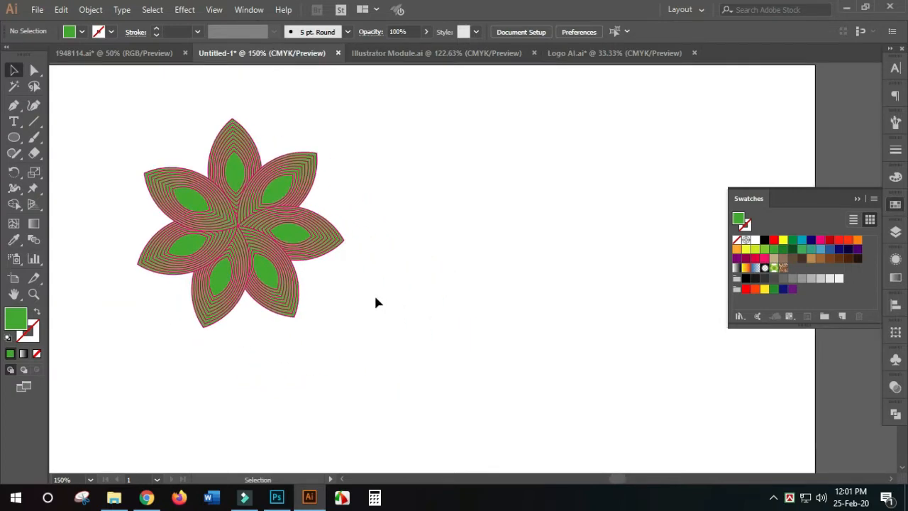
left_click_drag(95, 122, 446, 337)
scroll(521, 375, "down", 1)
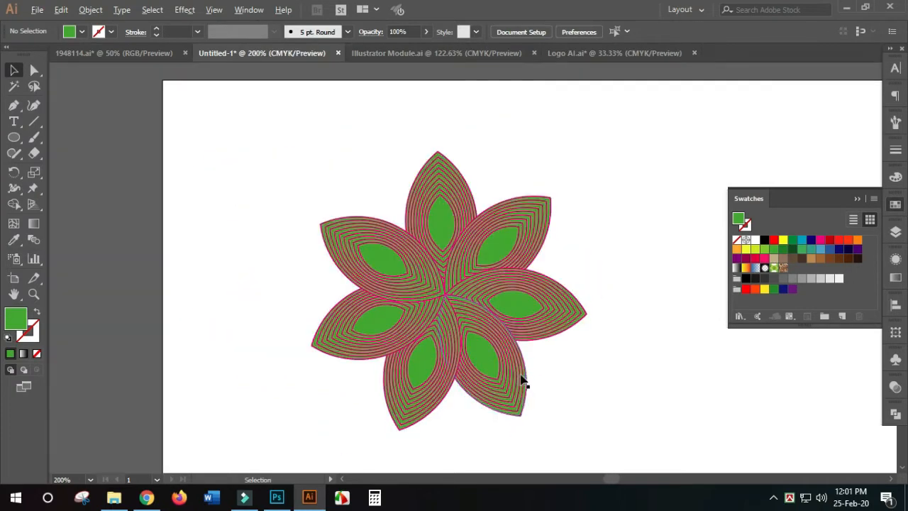
left_click_drag(600, 359, 29, 214)
scroll(275, 285, "down", 3)
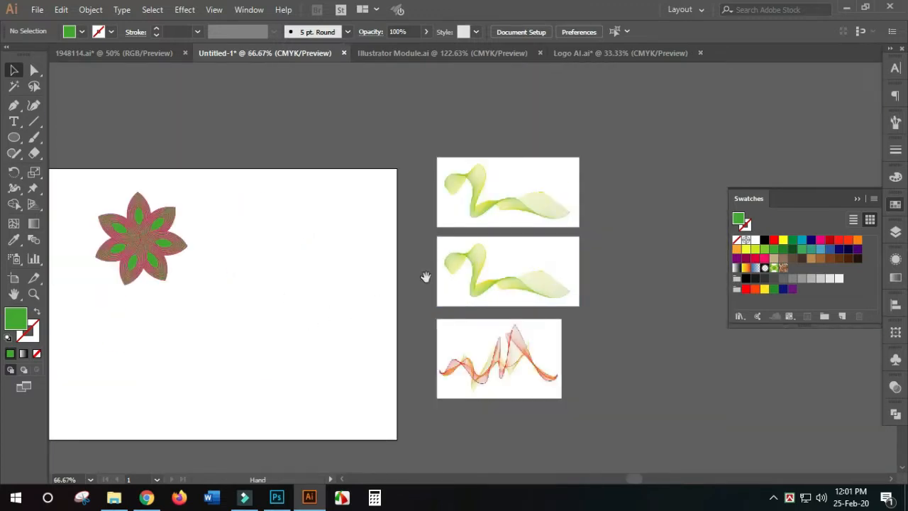
- Draw an open wavy path with five anchor points across the blank area below the flower using the Pen tool
left_click_drag(320, 306, 519, 208)
left_click_drag(201, 119, 699, 373)
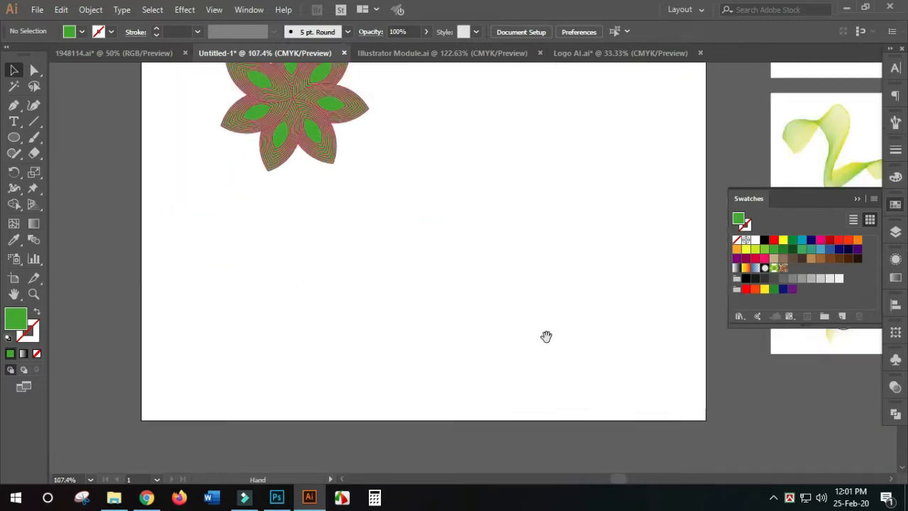
left_click_drag(547, 336, 474, 334)
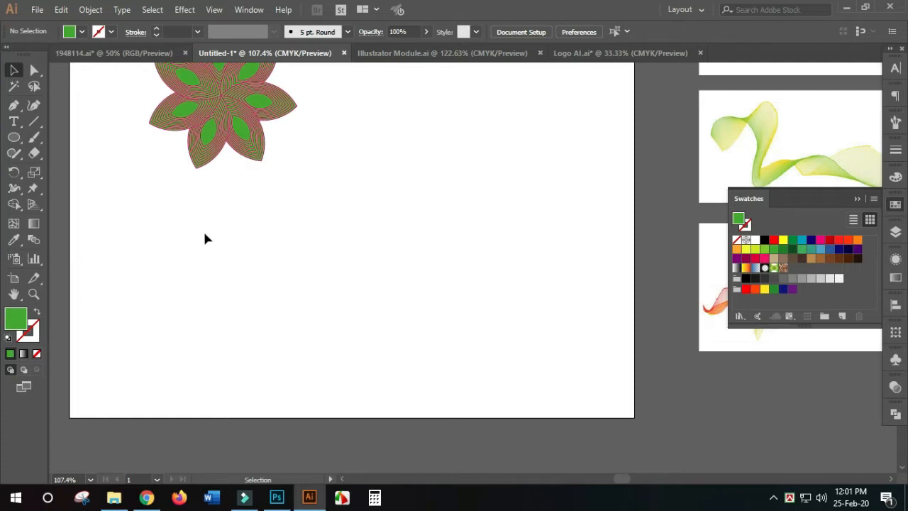
left_click(14, 105)
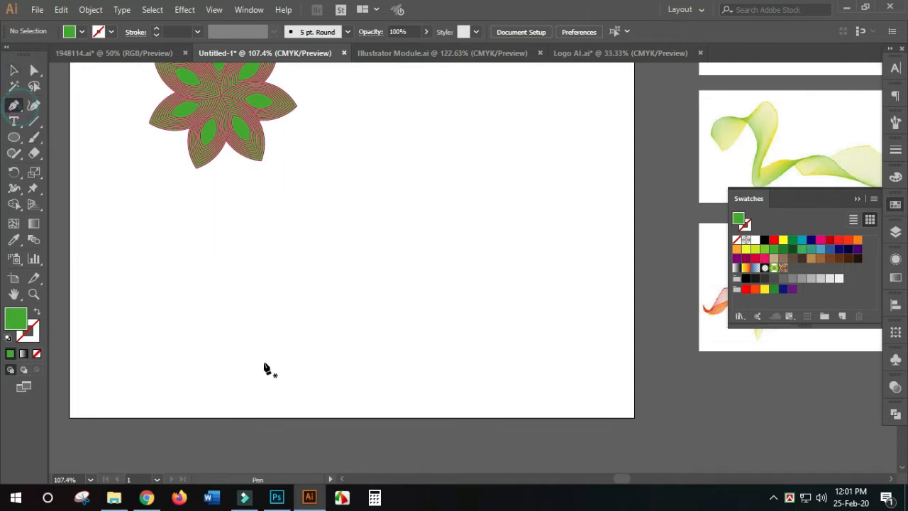
left_click(135, 325)
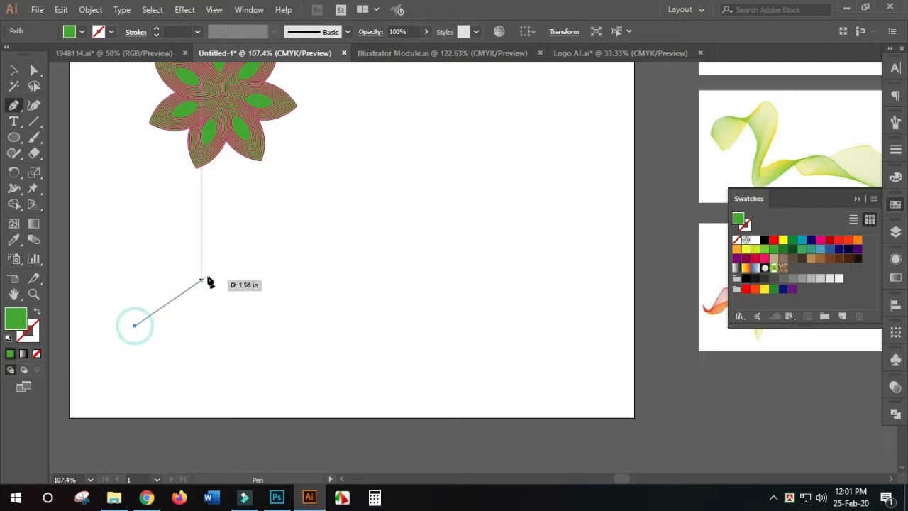
left_click_drag(249, 258, 320, 264)
left_click_drag(426, 350, 497, 360)
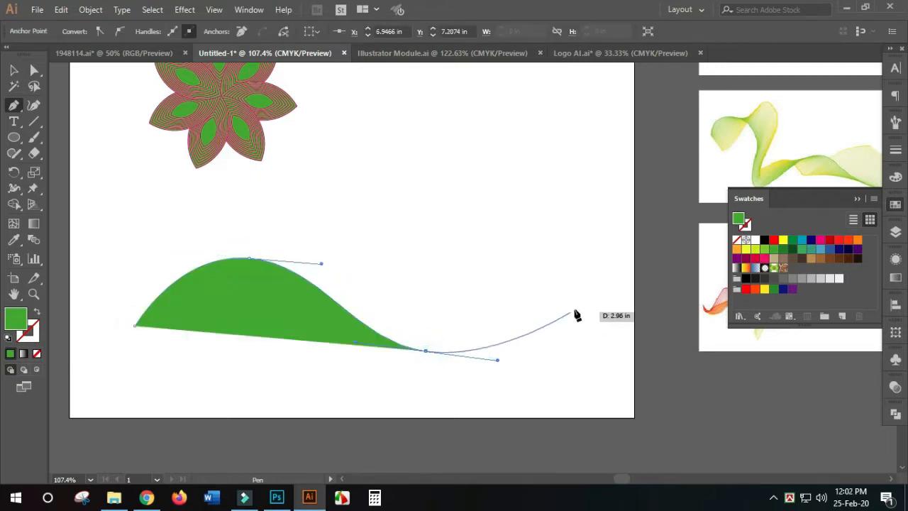
left_click_drag(594, 271, 608, 249)
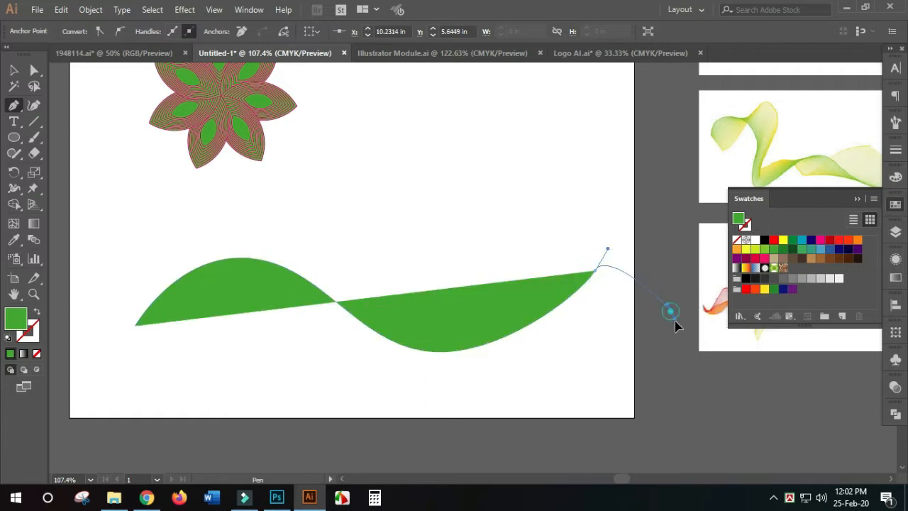
left_click_drag(670, 310, 675, 359)
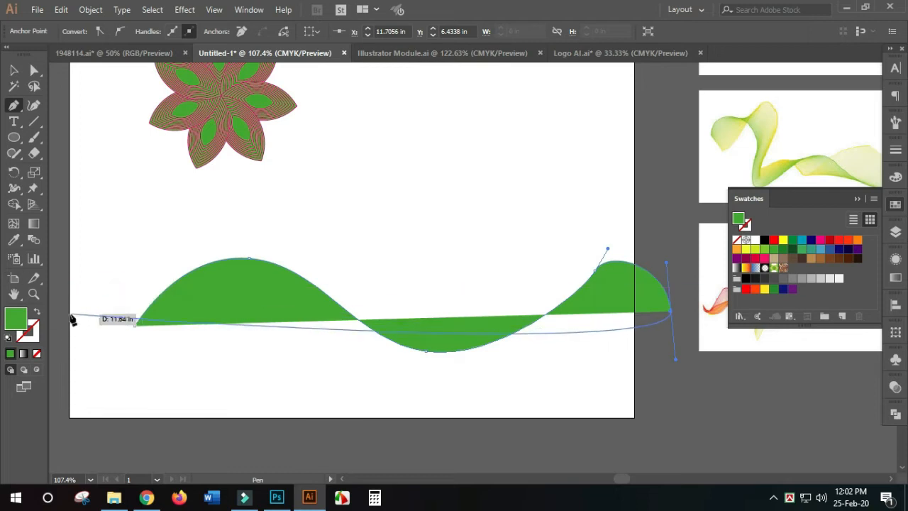
- Swap the wavy path's fill and stroke to leave only a green outline, and move the path fully onto the artboard
left_click(37, 312)
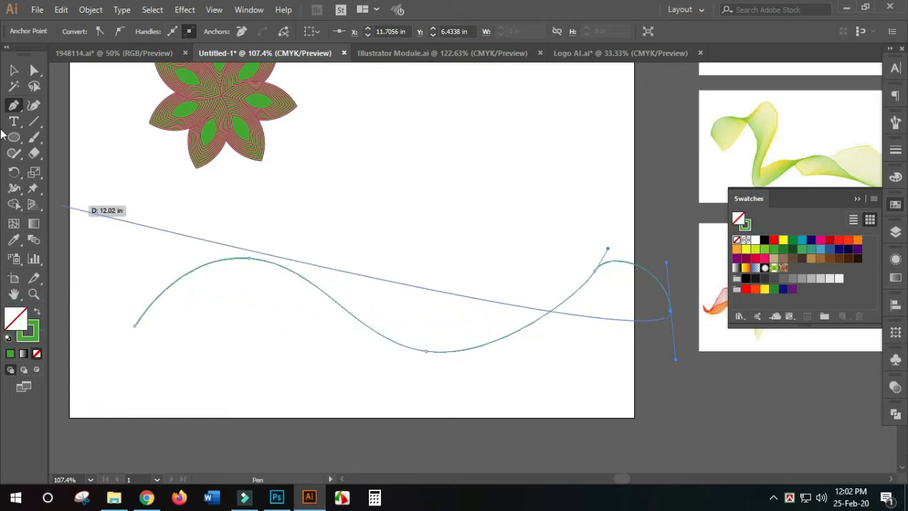
left_click(16, 70)
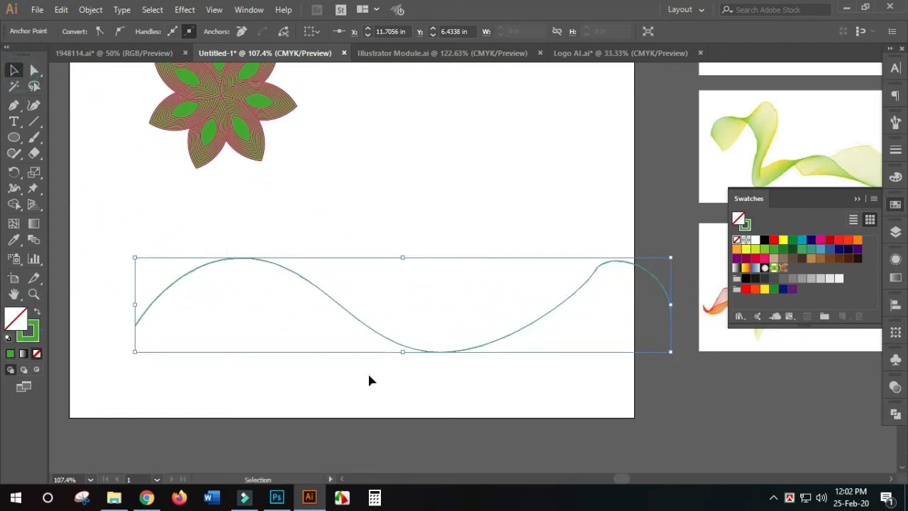
left_click(398, 359)
left_click_drag(402, 349, 349, 334)
scroll(359, 358, "down", 1)
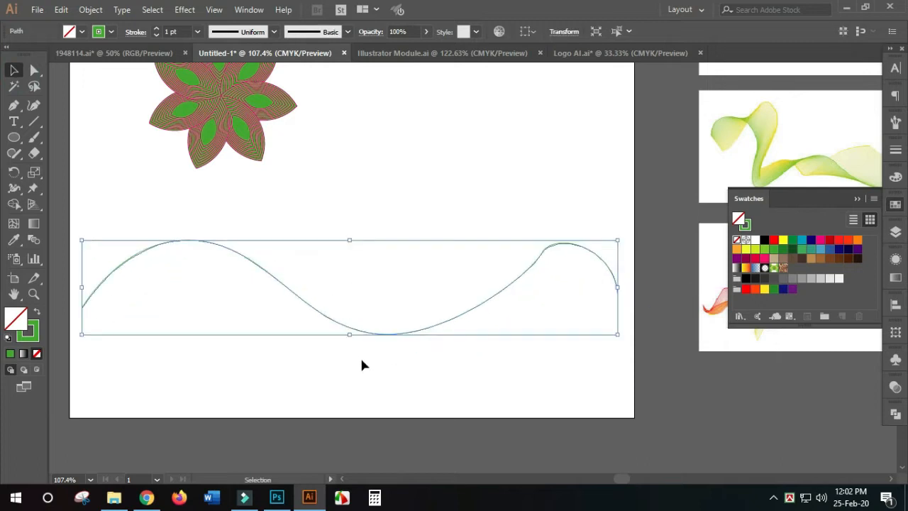
left_click(391, 355)
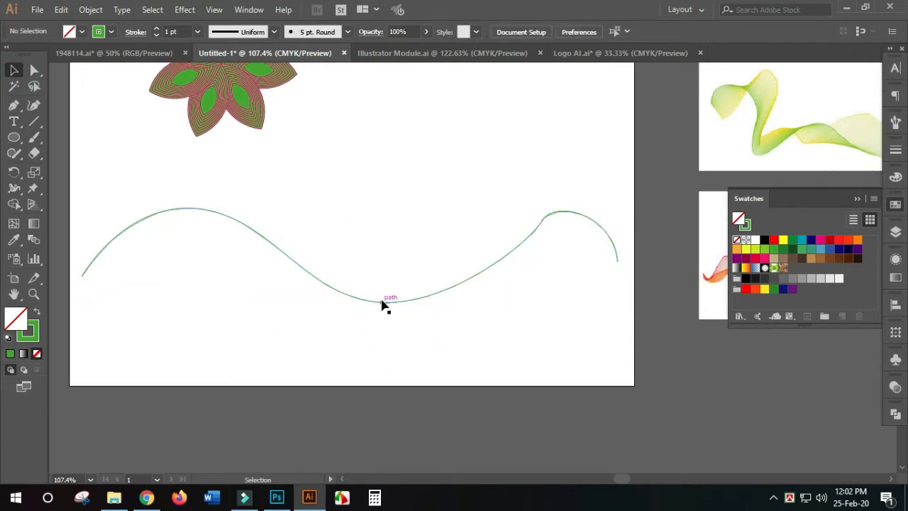
- Move the green wavy path slightly higher on the artboard and deselect it
left_click_drag(386, 302, 381, 282)
left_click(402, 330)
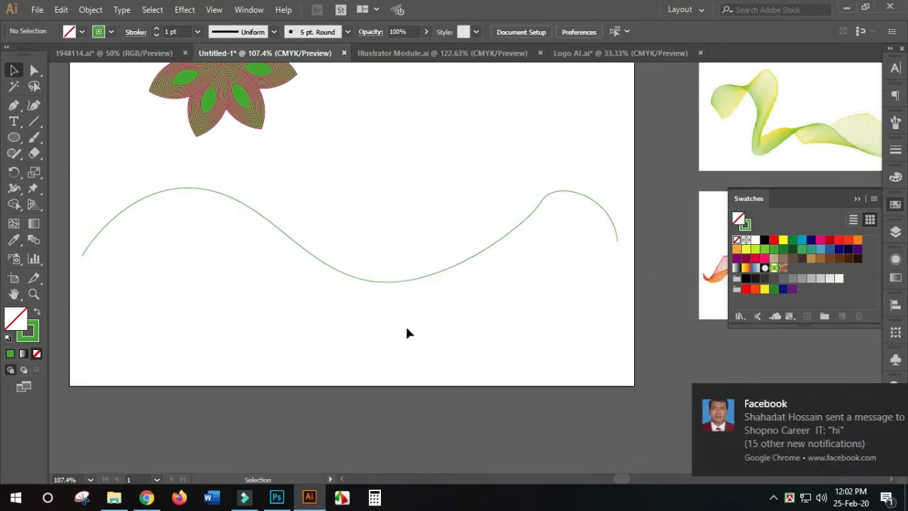
key("ctrl+minus")
key("ctrl+minus")
left_click_drag(170, 226, 518, 320)
left_click_drag(544, 355, 350, 310)
key("ctrl+minus")
key("ctrl+minus")
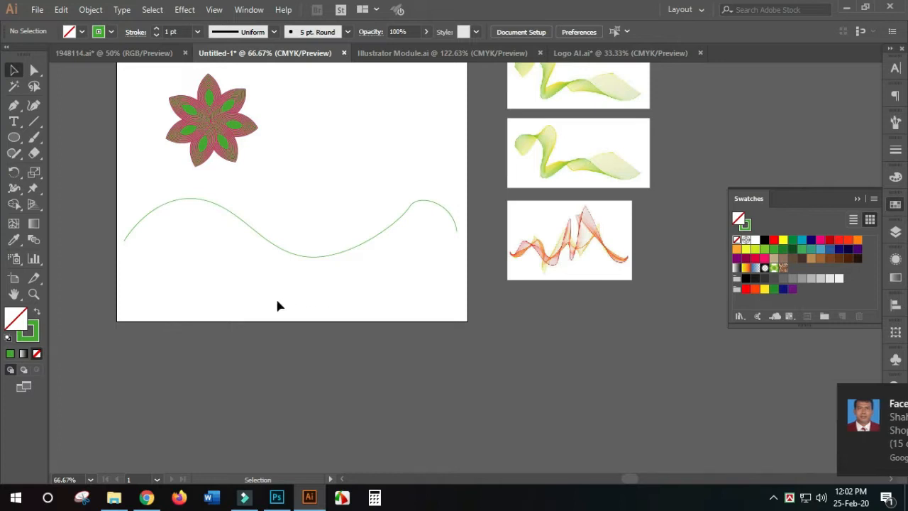
- Draw a second open wavy path with four anchor points crossing the first one, using the Pen tool
key("ctrl+plus")
left_click_drag(274, 310, 317, 323)
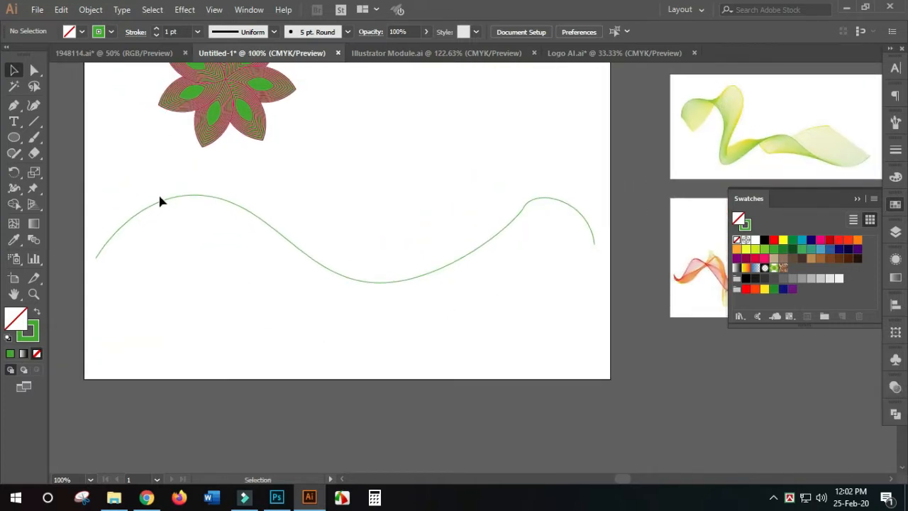
left_click(13, 105)
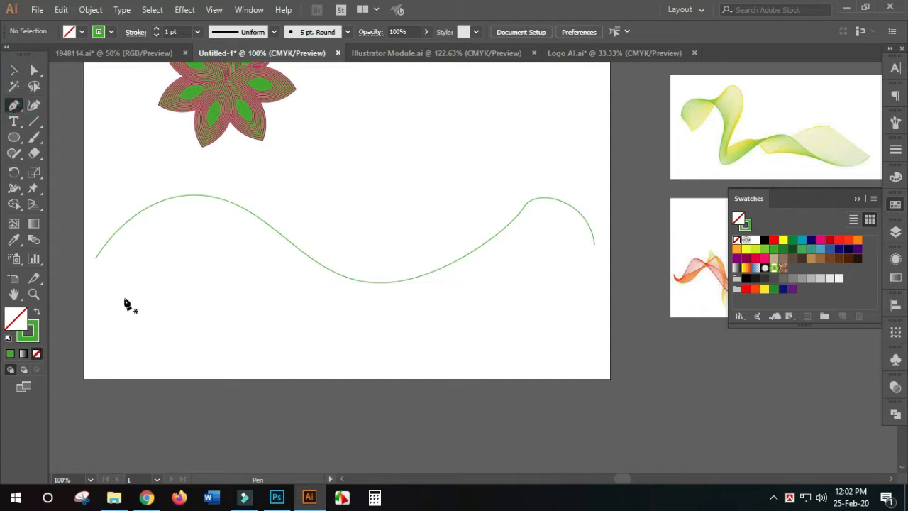
left_click_drag(137, 313, 561, 308)
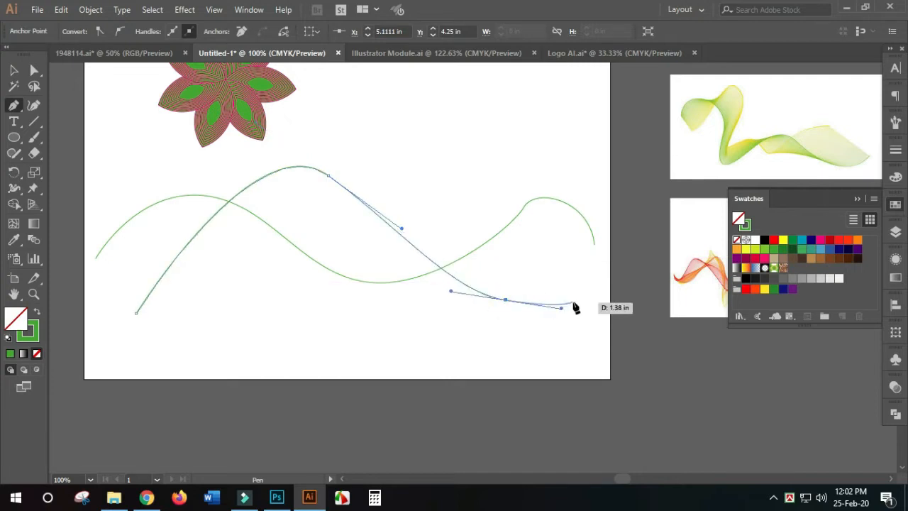
left_click(594, 280)
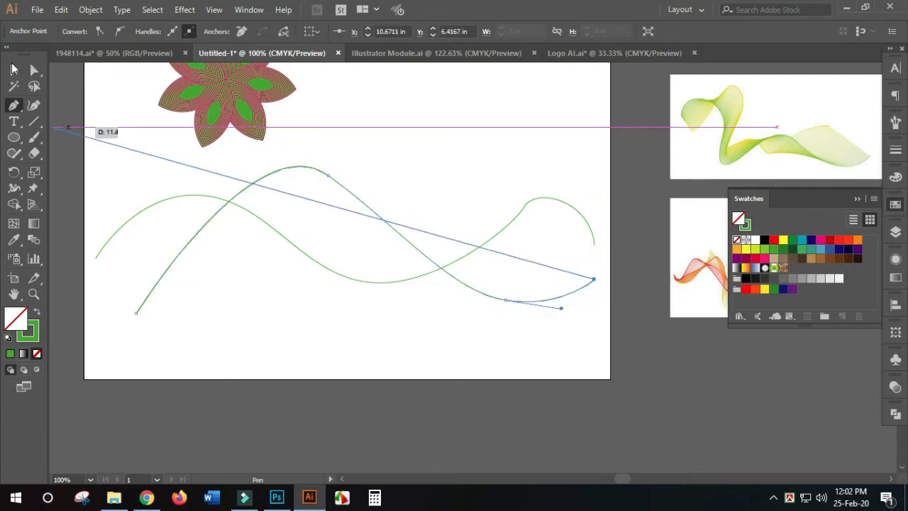
left_click(14, 68)
left_click(468, 362)
scroll(469, 366, "down", 1)
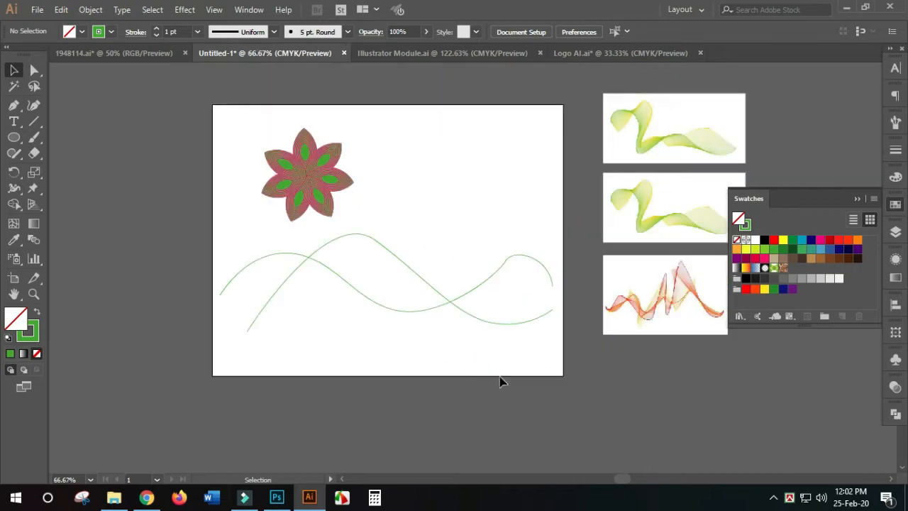
- Select both wavy paths and blend them from the first path's left endpoint to the second path's left endpoint
left_click_drag(533, 377, 221, 257)
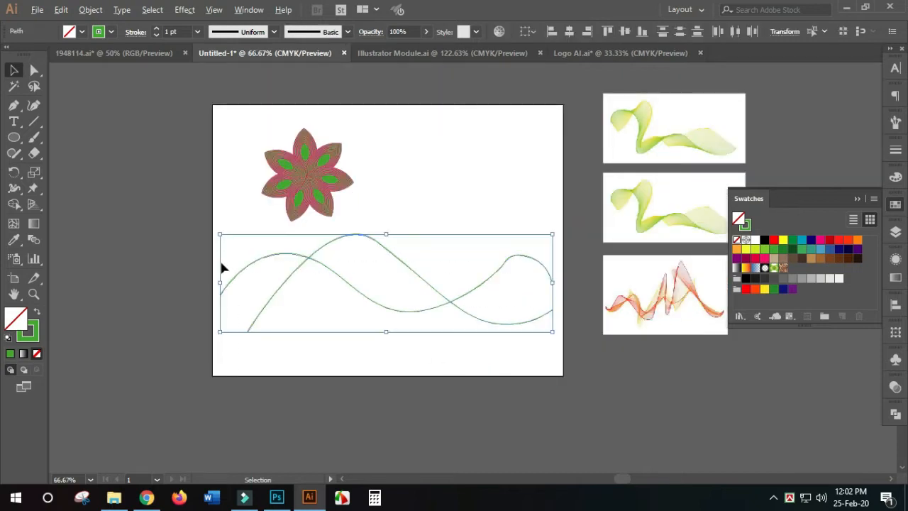
scroll(221, 263, "up", 1)
left_click_drag(255, 305, 143, 273)
left_click(35, 242)
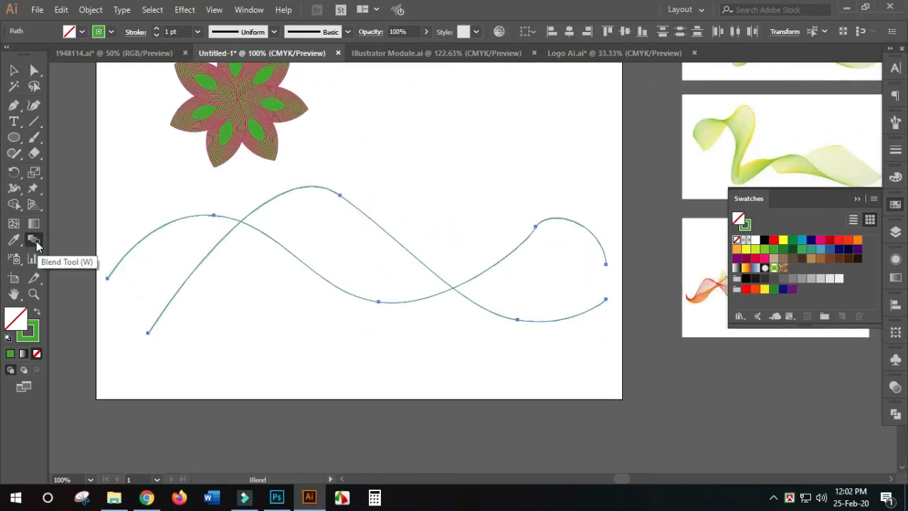
left_click(107, 280)
left_click(148, 333)
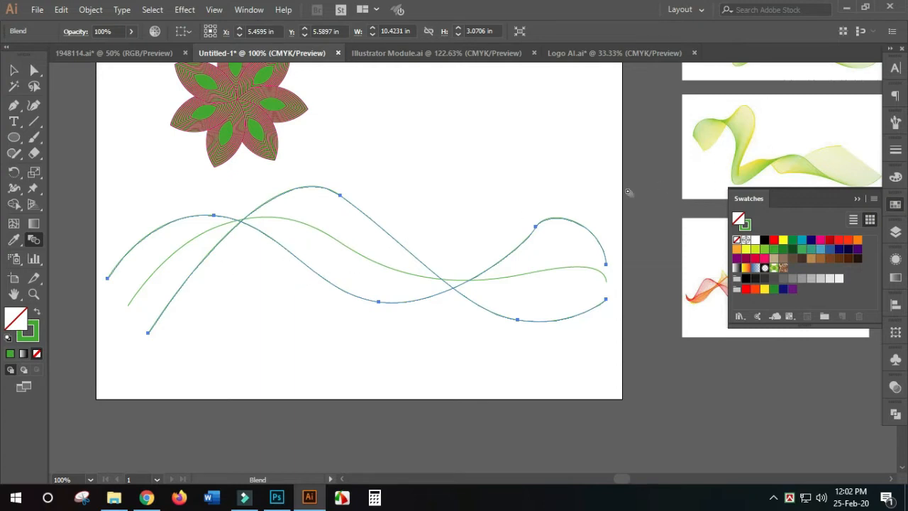
- Change the blend's spacing to Specified Steps with the preview turned on, keeping the options dialog clear of the artwork
left_click_drag(570, 195, 454, 228)
left_click_drag(300, 242, 412, 191)
double_click(33, 240)
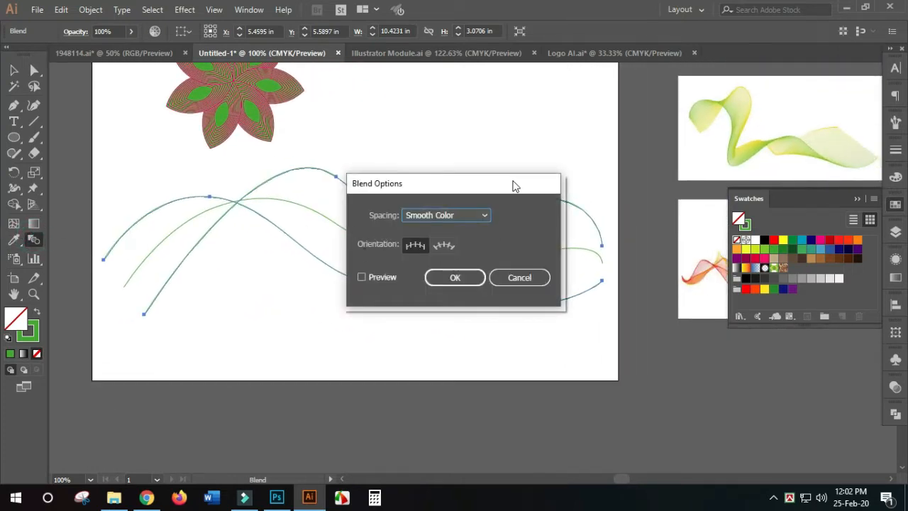
left_click_drag(515, 186, 636, 111)
left_click(583, 141)
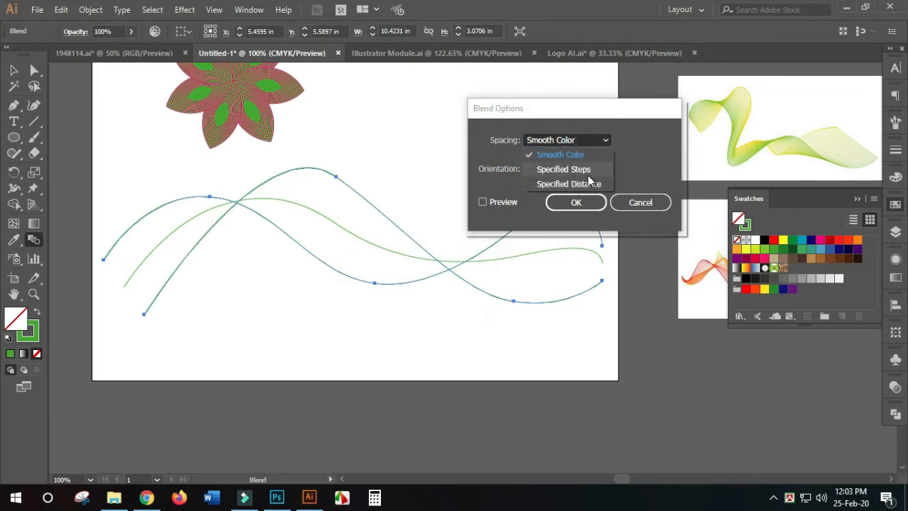
left_click(586, 171)
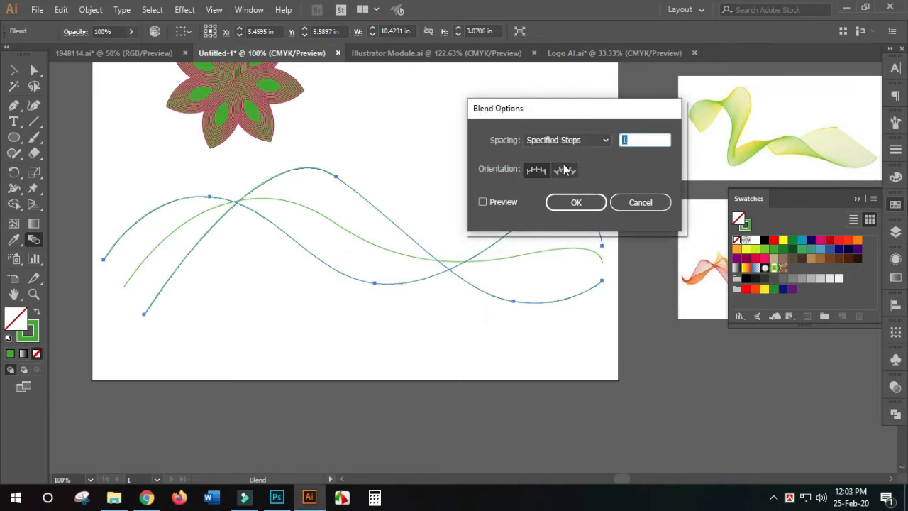
left_click(483, 201)
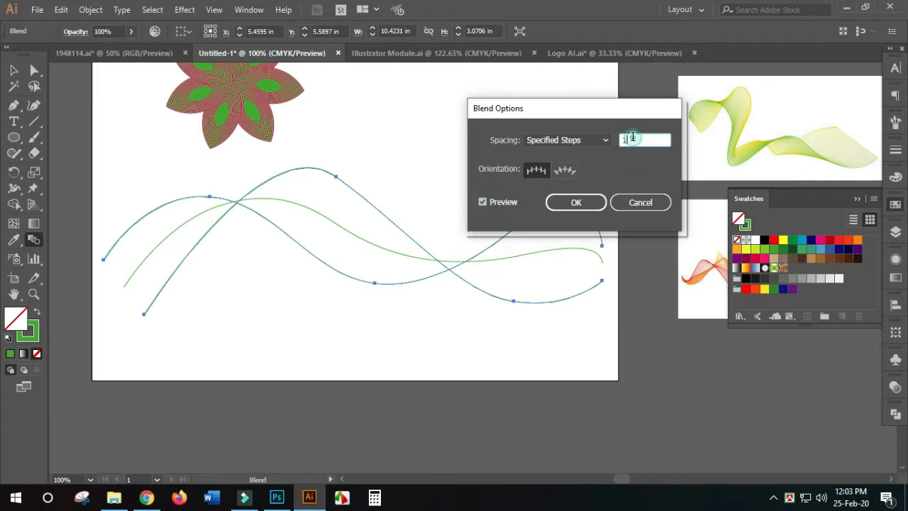
- Raise the blend to 30 specified steps and apply the options
left_click(637, 137)
key("Up")
key("Up")
key("Up")
key("Up")
key("Up")
key("Up")
key("Up")
key("Up")
key("Up")
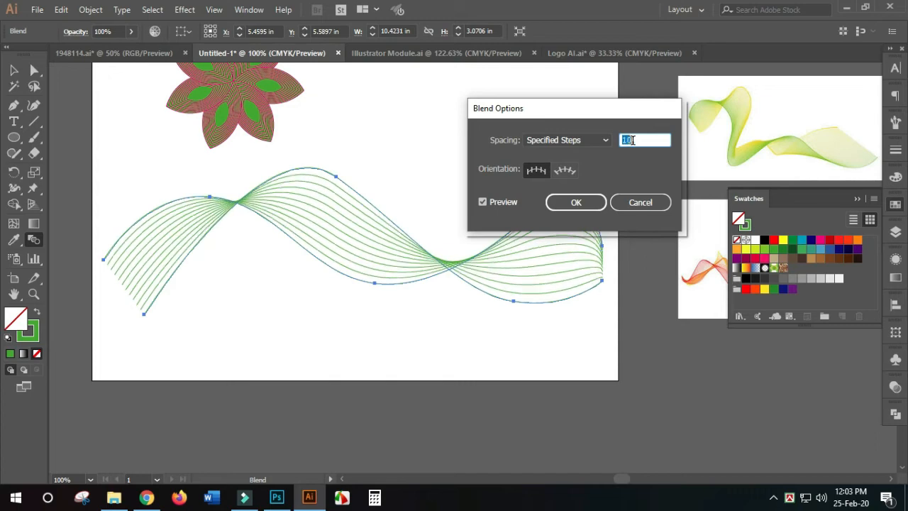
key("Up")
key("Up")
key("Up")
key("Up")
key("Up")
key("Up")
key("Up")
key("Up")
key("Up")
key("Up")
key("Up")
key("Up")
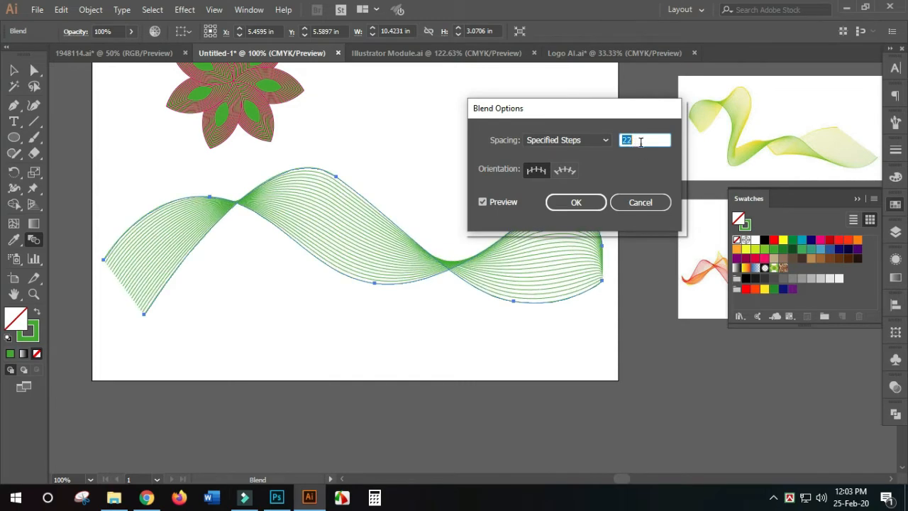
key("Up")
key("Up")
key("Up")
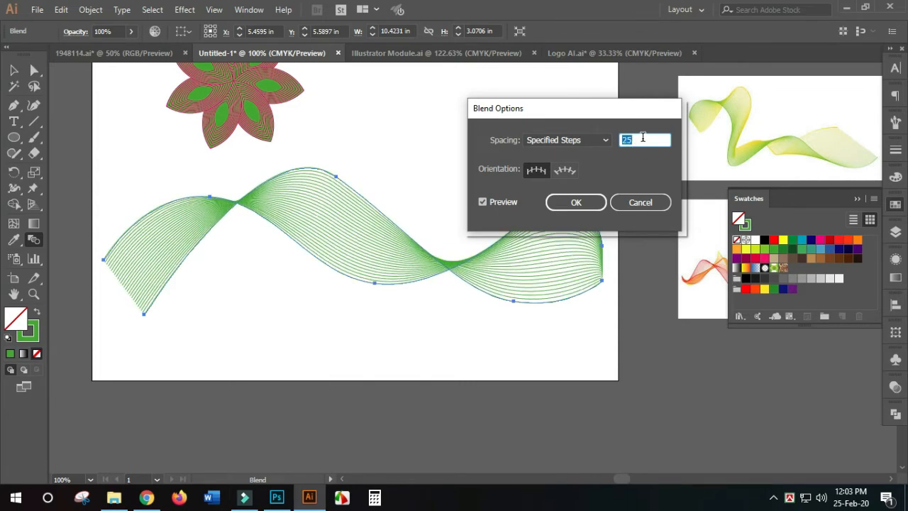
key("Up")
key("Up")
key("Up")
key("Up")
key("Up")
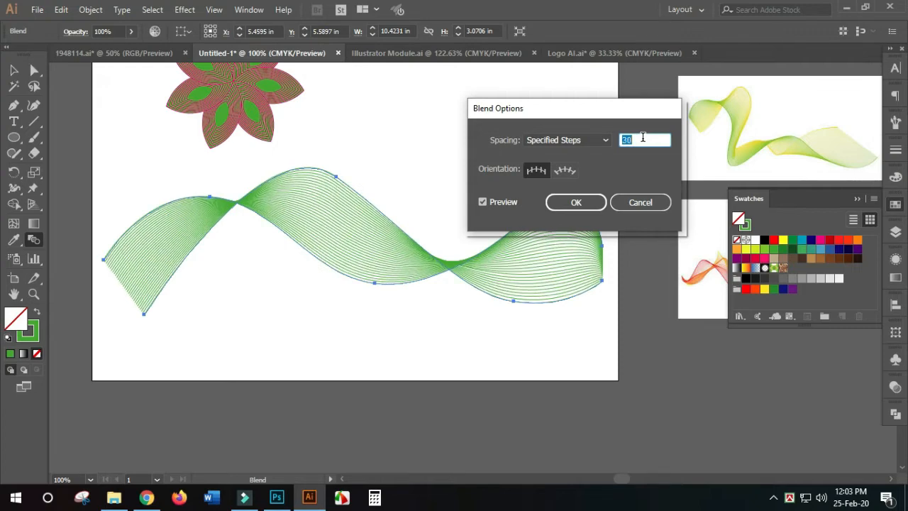
left_click(579, 205)
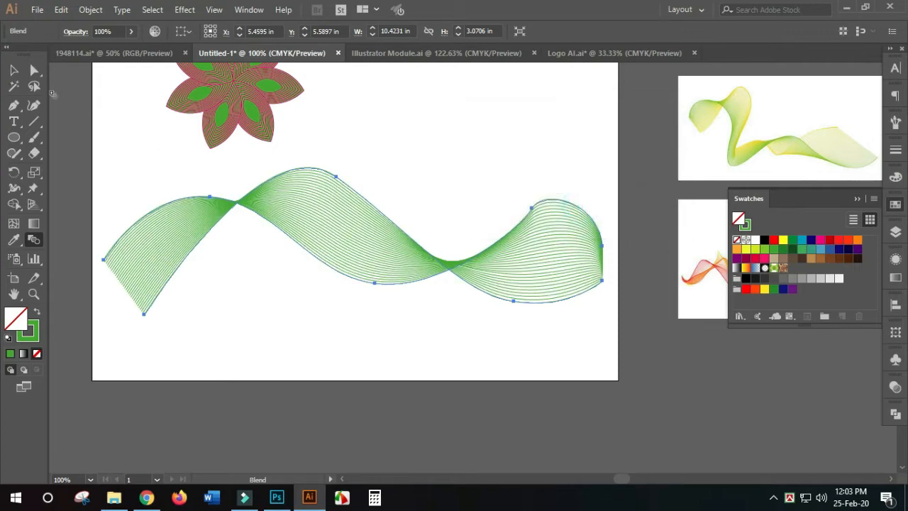
- Reposition the blended wave so its right end meets the artboard's right edge, leaving blank space beneath it
left_click(13, 70)
left_click(454, 332)
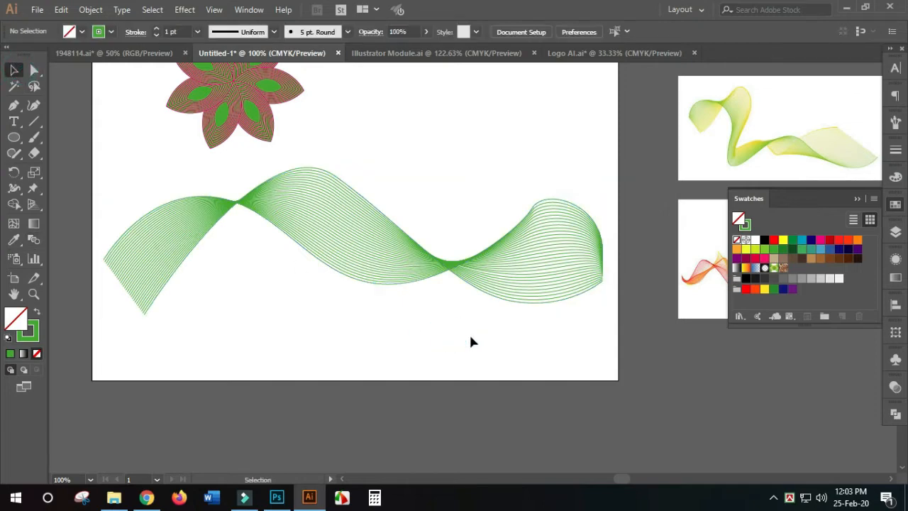
scroll(470, 338, "down", 1, "alt")
left_click_drag(203, 247, 319, 319)
left_click_drag(403, 290, 378, 320)
scroll(440, 378, "down", 2)
left_click(441, 373)
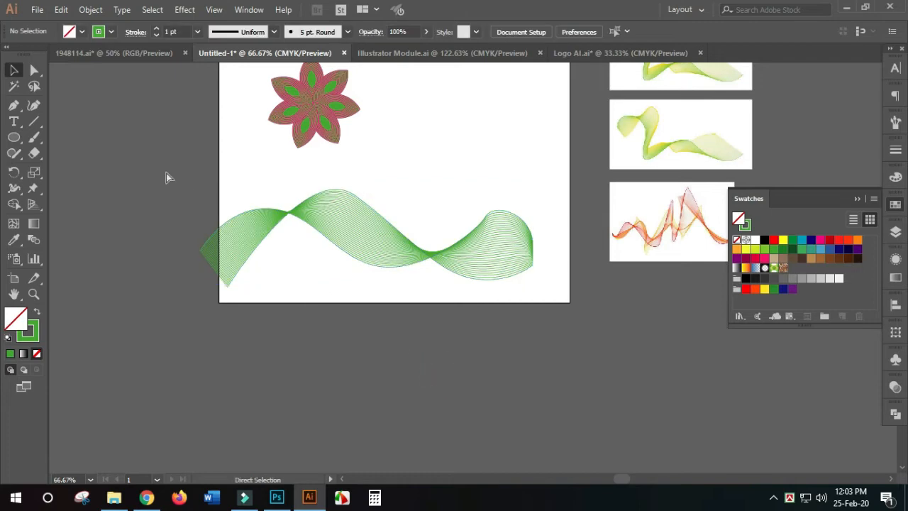
left_click_drag(132, 164, 593, 306)
left_click_drag(579, 347, 406, 322)
key("ctrl+1")
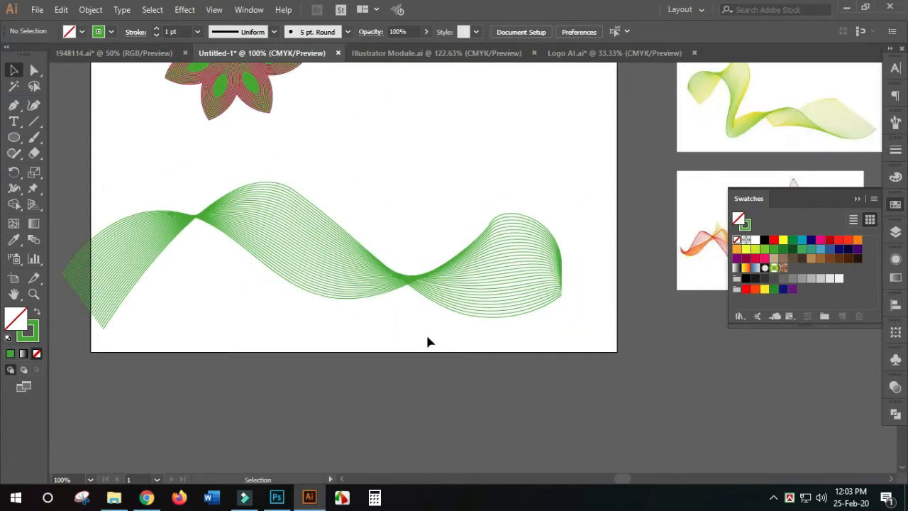
left_click_drag(373, 280, 426, 234)
left_click(420, 311)
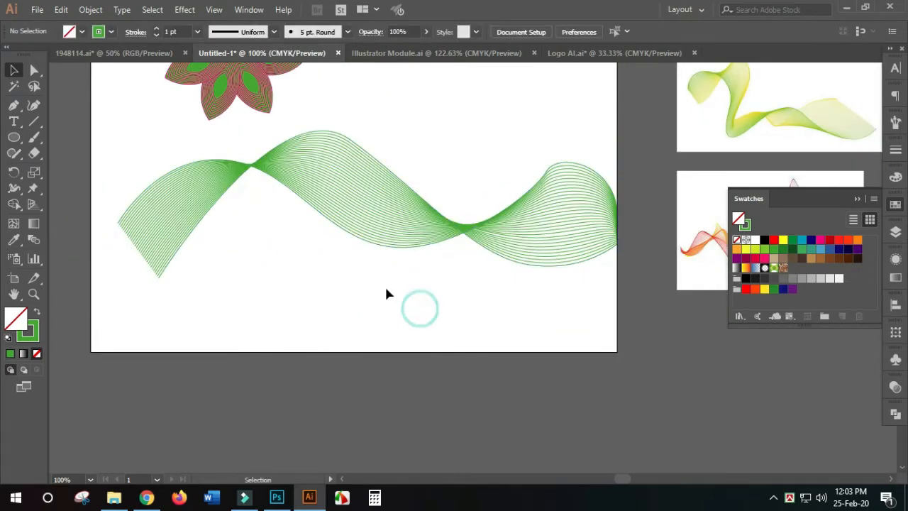
- Draw an open curved path with three anchor points below the blended wave using the Pen tool
left_click(13, 105)
left_click(128, 325)
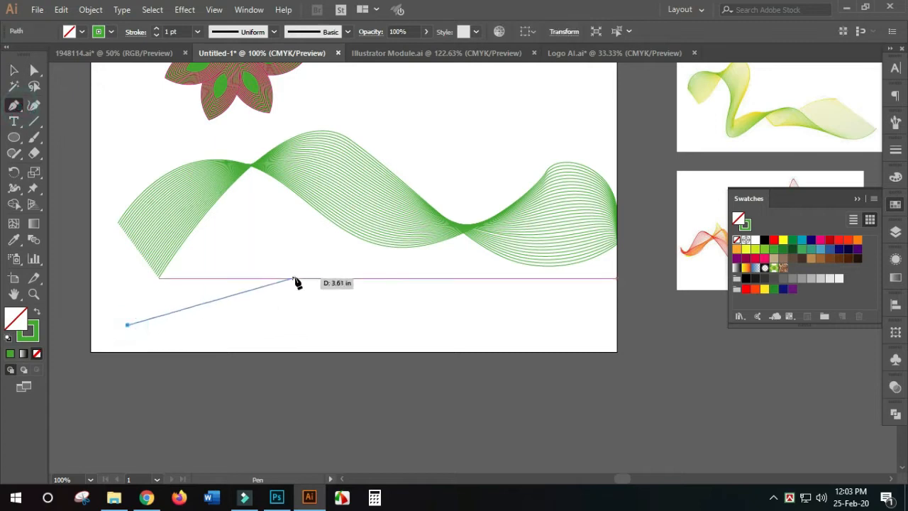
left_click_drag(302, 278, 381, 315)
left_click_drag(589, 313, 599, 290)
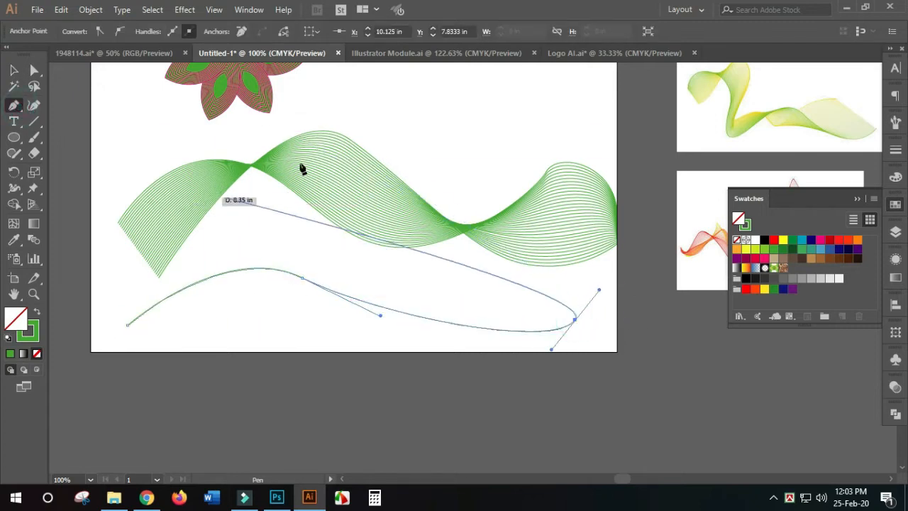
left_click(14, 69)
left_click(575, 403)
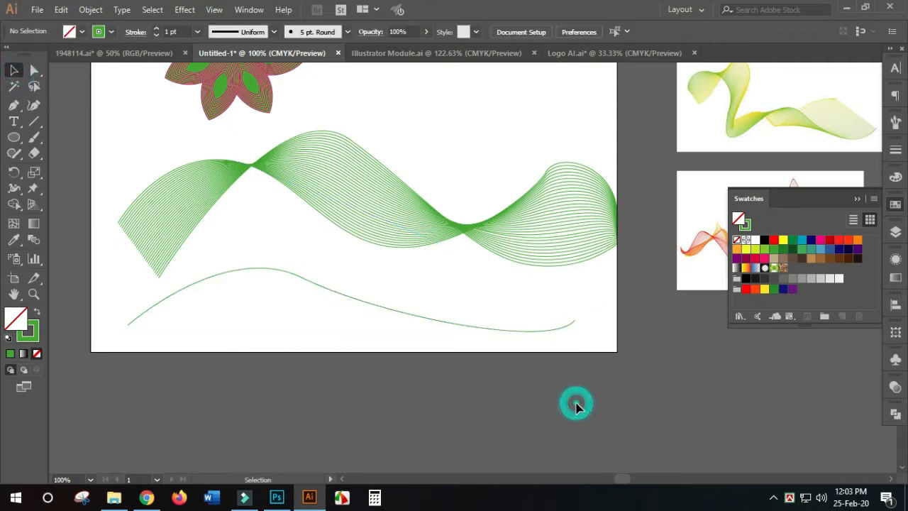
- Draw a wavier open path with five anchor points across the new curve, starting and ending near the artboard's bottom edge
key("ctrl+space")
left_click_drag(67, 227, 465, 366)
scroll(498, 399, "down", 1)
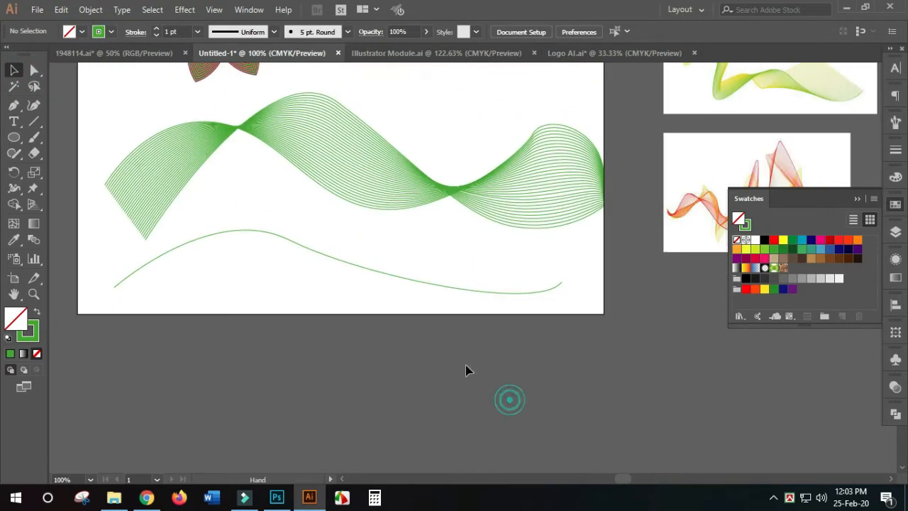
left_click(14, 105)
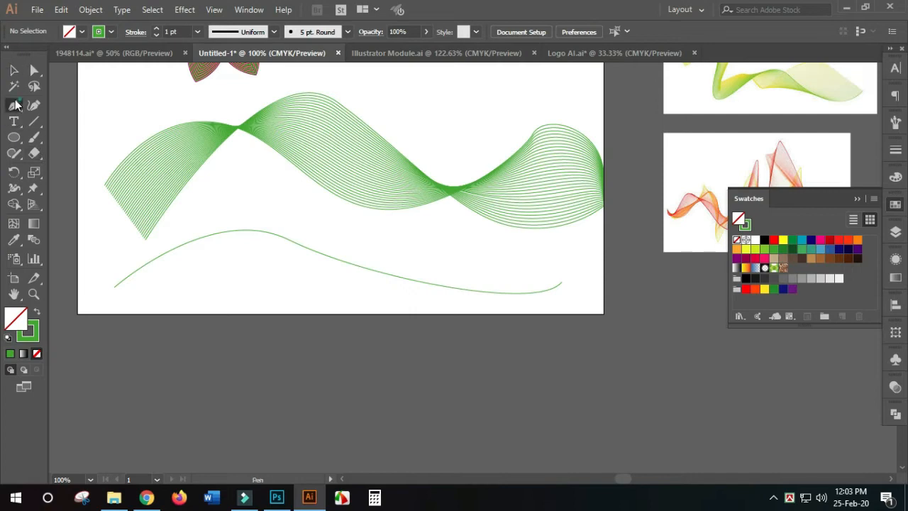
left_click(153, 313)
left_click_drag(268, 210, 320, 239)
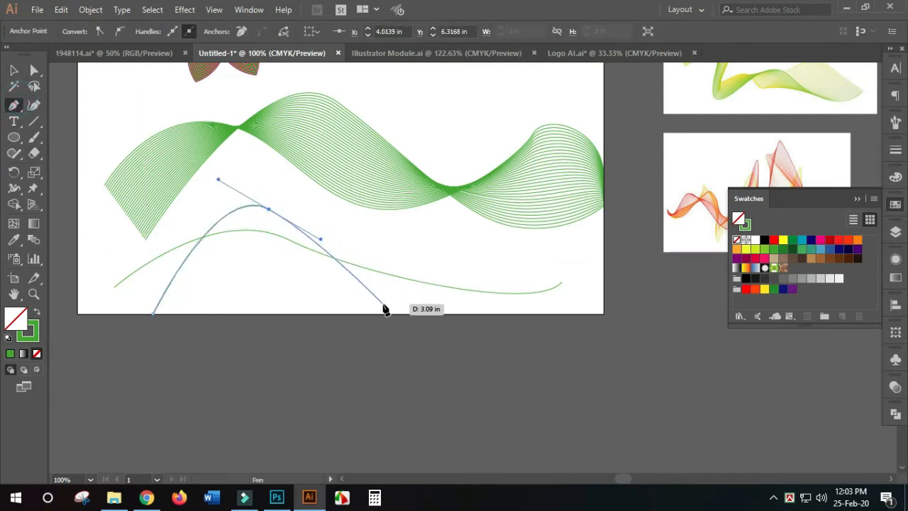
left_click_drag(383, 307, 420, 299)
left_click_drag(474, 251, 502, 280)
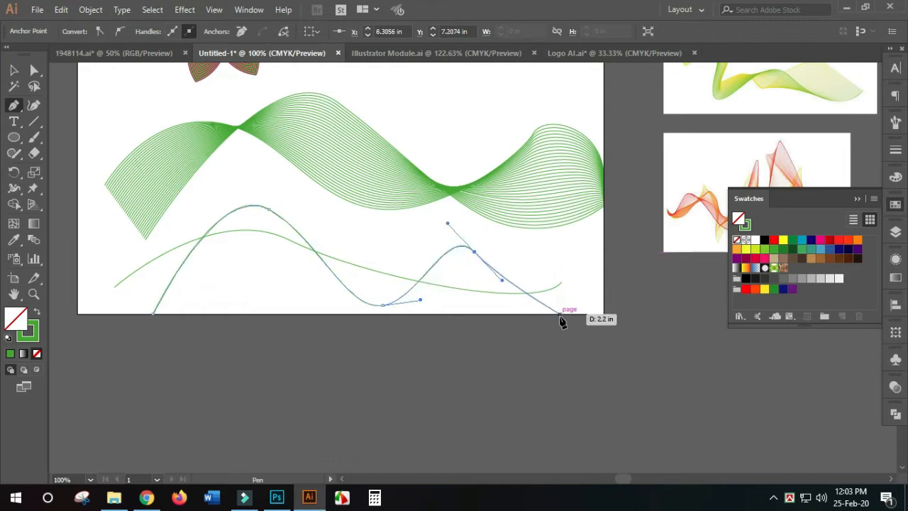
left_click(560, 315)
left_click(13, 69)
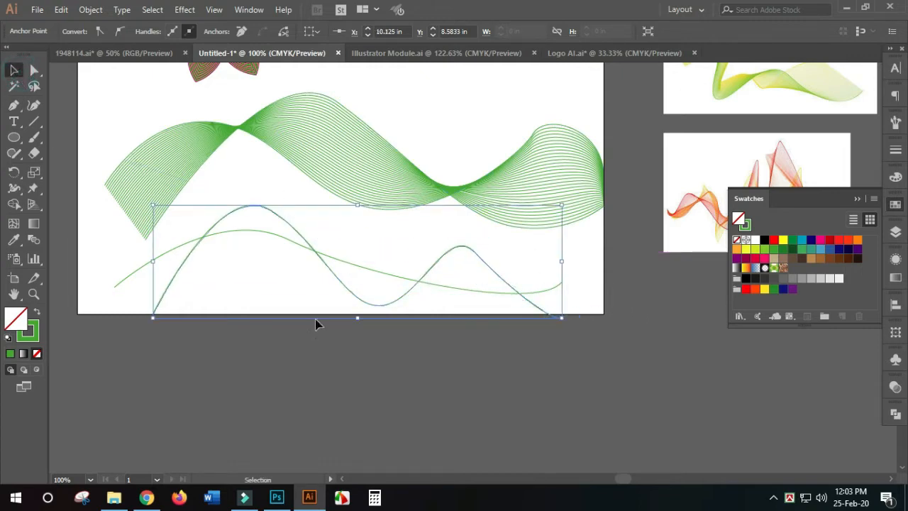
left_click(413, 355)
left_click_drag(572, 367, 381, 322)
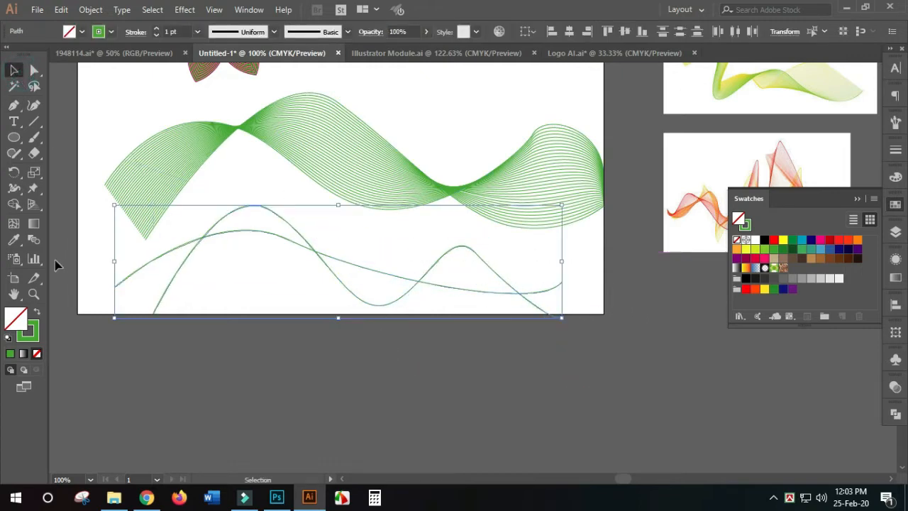
double_click(33, 239)
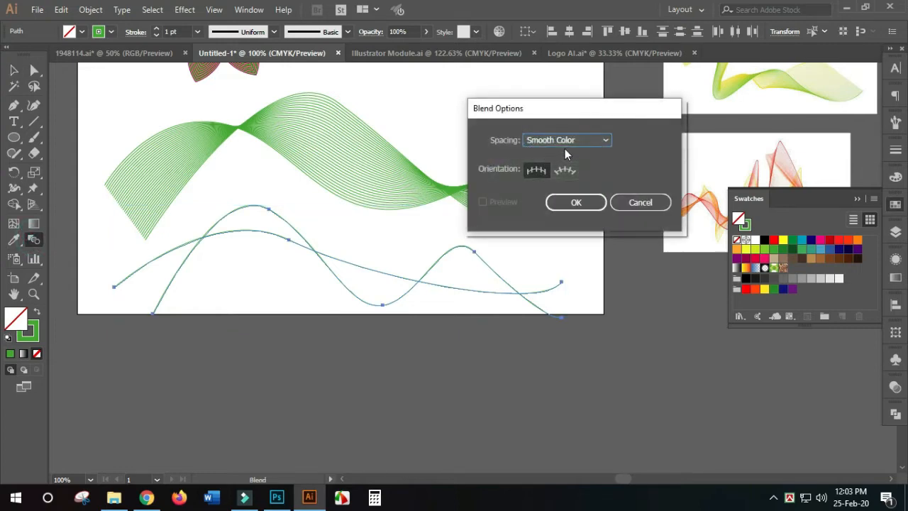
left_click(578, 143)
left_click(582, 168)
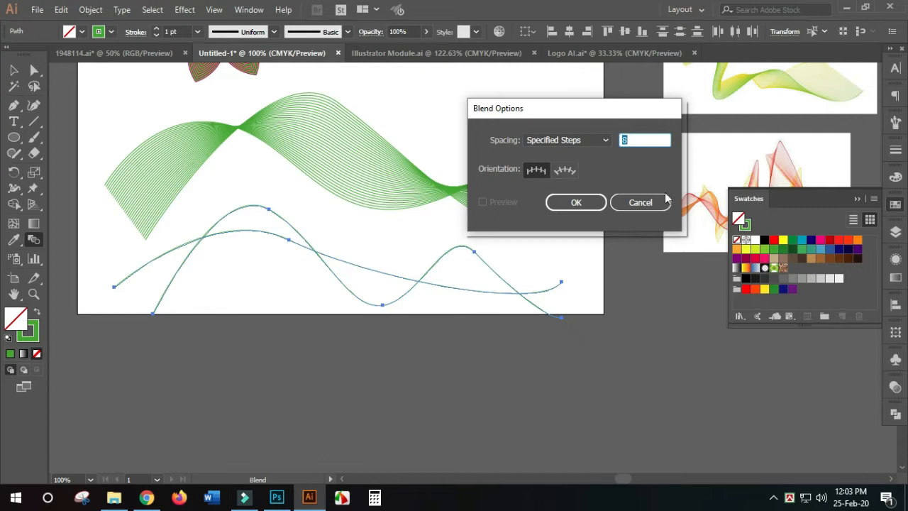
left_click(640, 203)
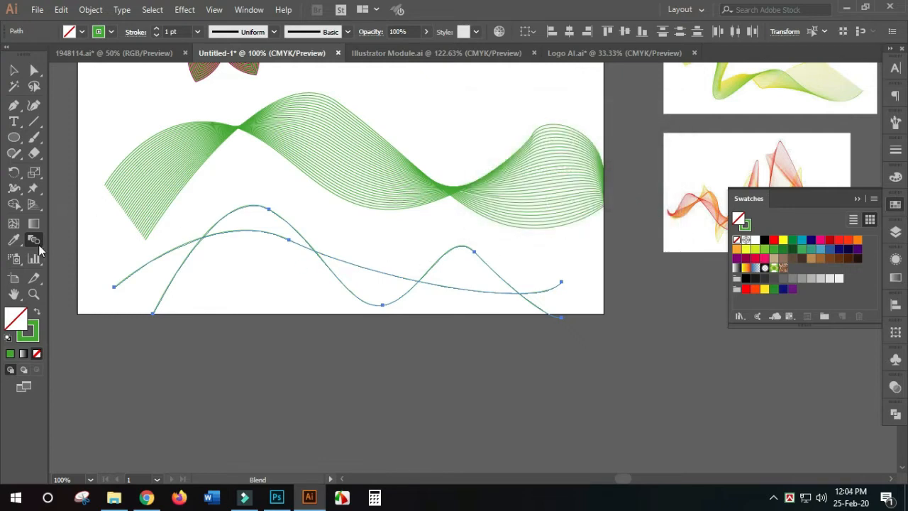
- Blend the two lower wavy paths, with spacing set to Specified Steps and the preview turned on
left_click(114, 287)
left_click(114, 286)
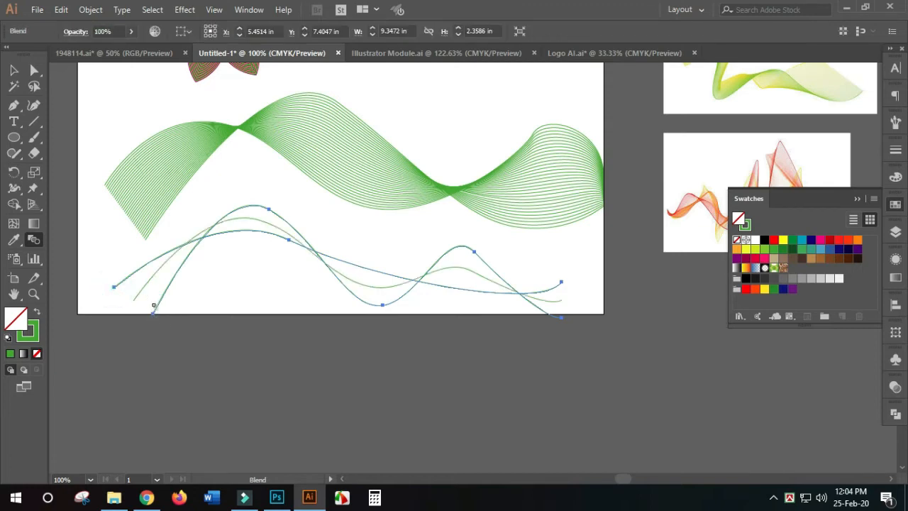
double_click(33, 241)
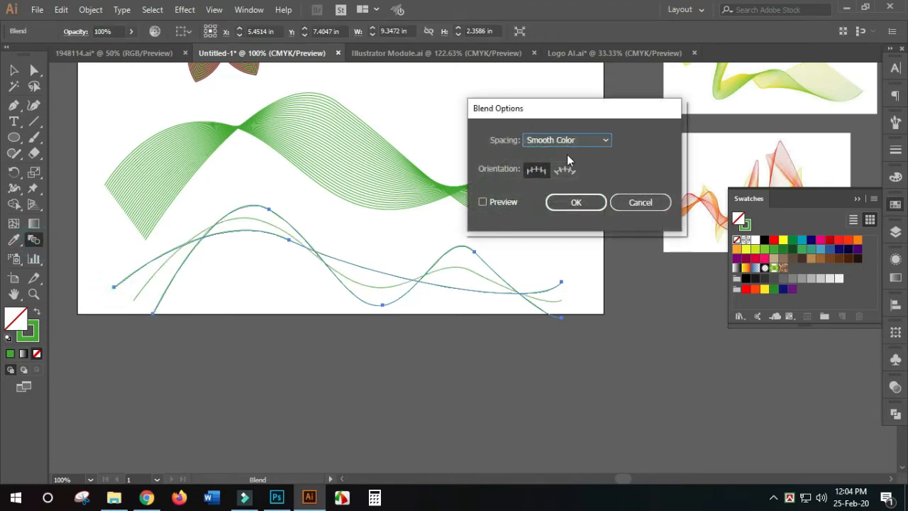
left_click(582, 139)
left_click(579, 168)
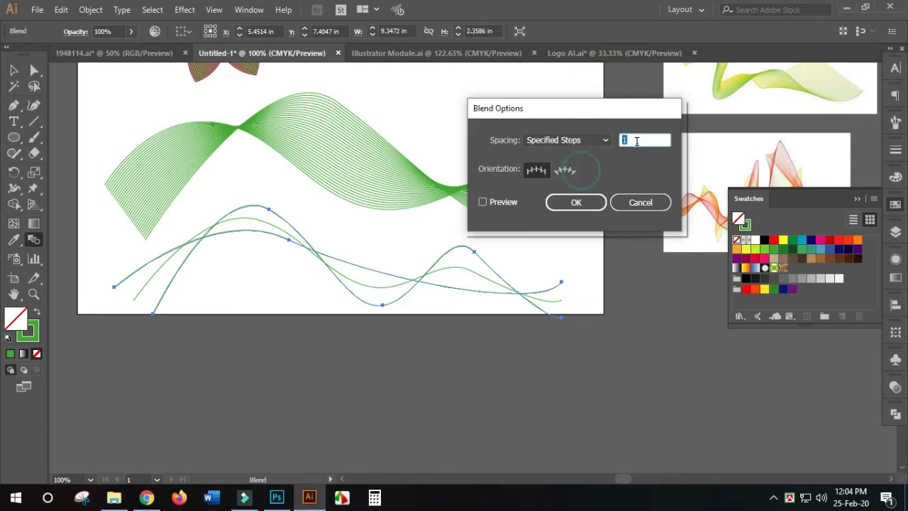
left_click(505, 203)
- Raise the lower wave's blend to 40 specified steps and apply the options
left_click(648, 135)
key("Up")
key("Up")
key("Up")
key("Up")
key("Up")
key("Up")
key("Up")
key("Up")
key("Up")
key("Up")
key("Up")
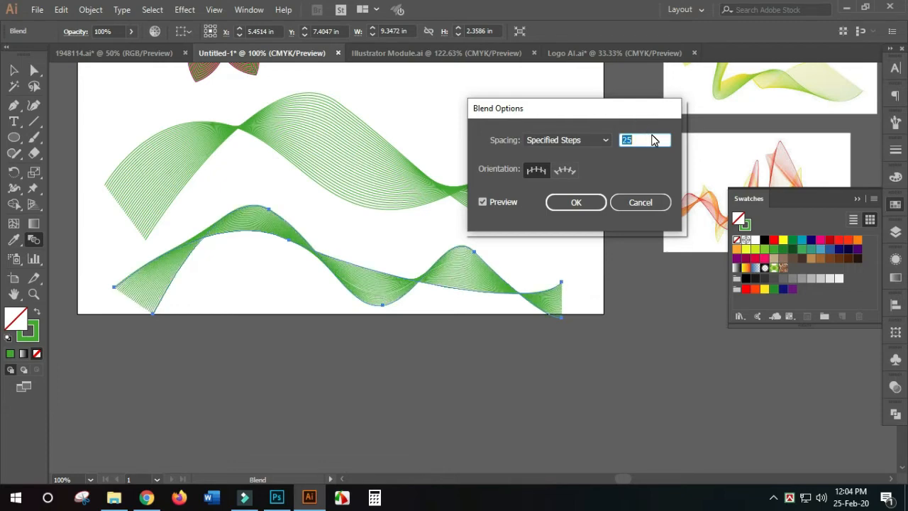
key("Up")
key("Up")
key("Up")
key("Up")
key("Up")
key("Up")
key("Up")
key("Up")
key("Up")
key("Up")
key("Up")
key("Up")
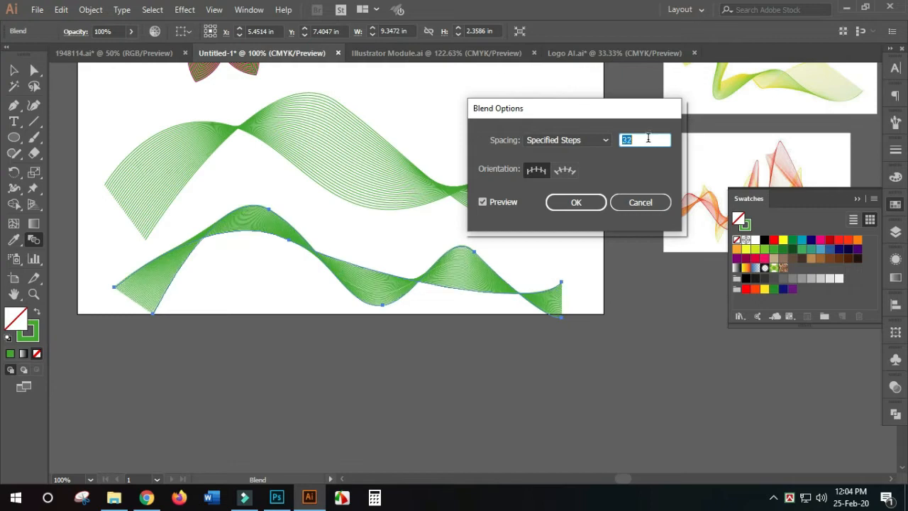
key("Up")
key("Up")
key("Up")
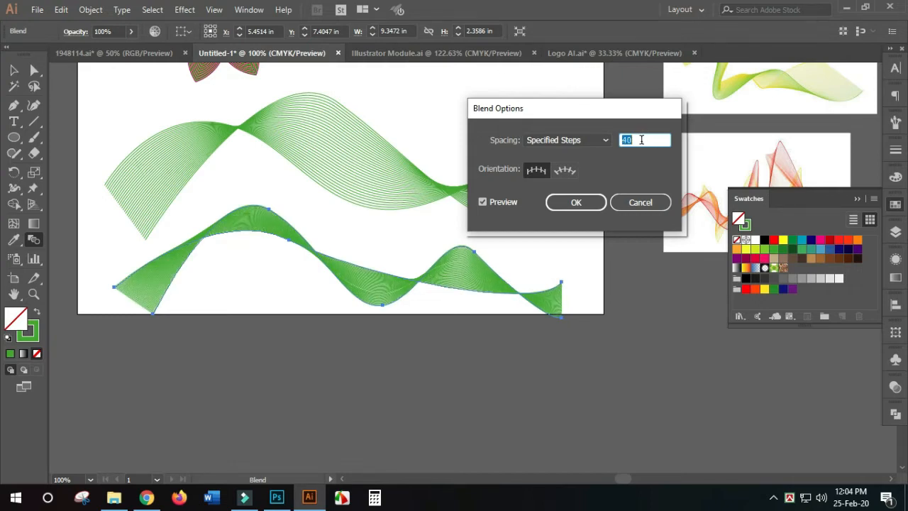
left_click(579, 197)
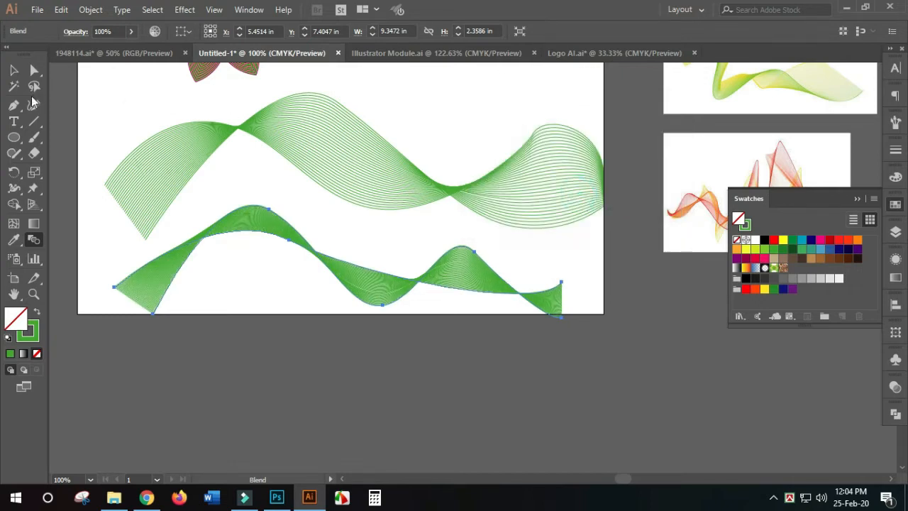
left_click(14, 70)
scroll(445, 356, "down", 2)
left_click(476, 368)
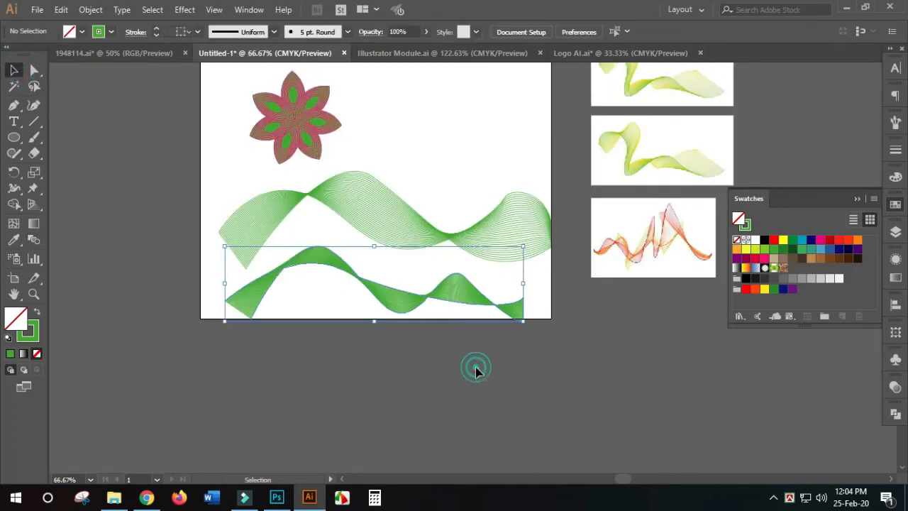
left_click_drag(507, 357, 374, 303)
left_click(505, 365)
left_click_drag(546, 374, 246, 298)
left_click(452, 360)
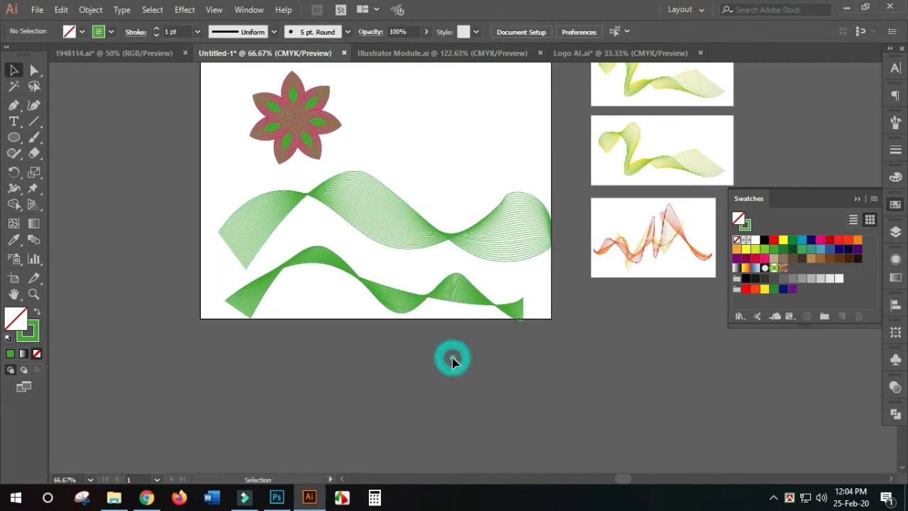
- Move both blended waves off the artboard to the pasteboard area below the reference images
scroll(447, 362, "down", 1)
left_click_drag(465, 347, 293, 349)
scroll(350, 355, "down", 2)
left_click(392, 350)
left_click_drag(130, 199, 354, 284)
left_click_drag(291, 308, 698, 310)
scroll(448, 394, "up", 2)
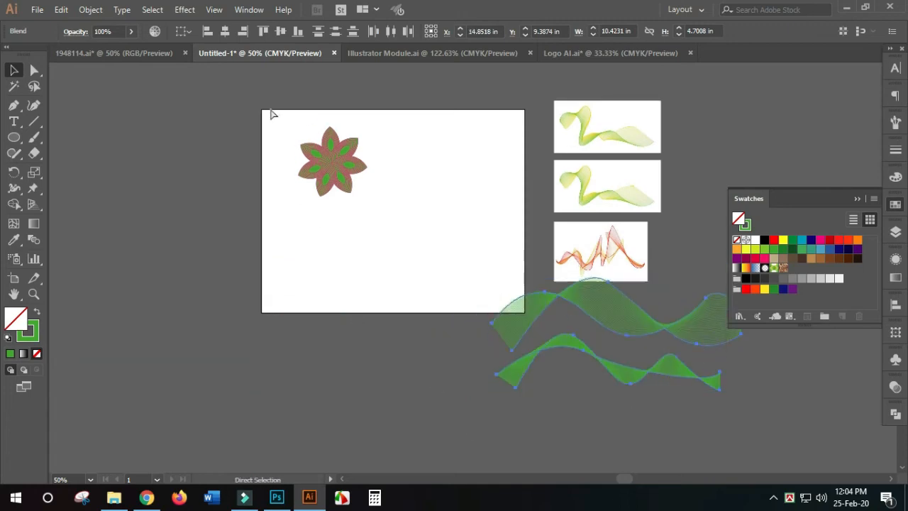
- Examine the finished flower's blended petals up close
left_click_drag(269, 107, 461, 218)
left_click_drag(399, 270, 219, 247)
key("ctrl+1")
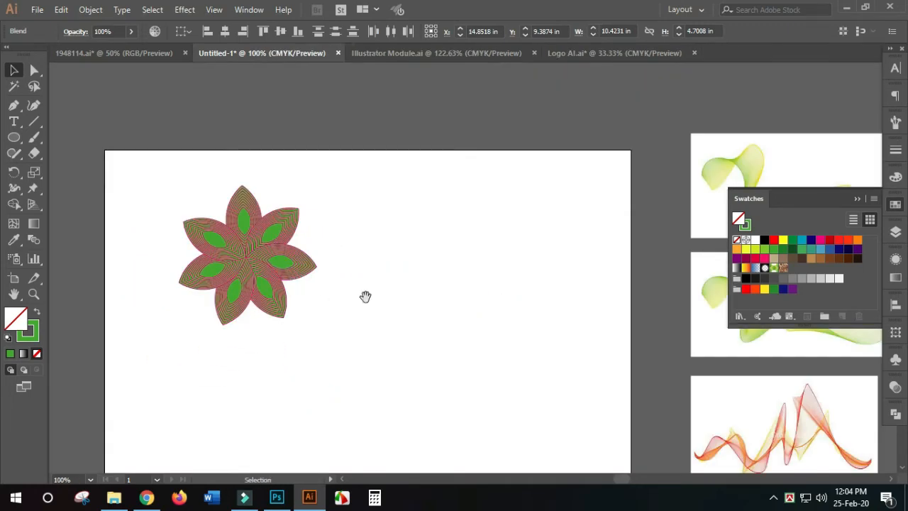
left_click_drag(361, 293, 313, 266)
left_click_drag(92, 150, 348, 317)
scroll(333, 311, "down", 2)
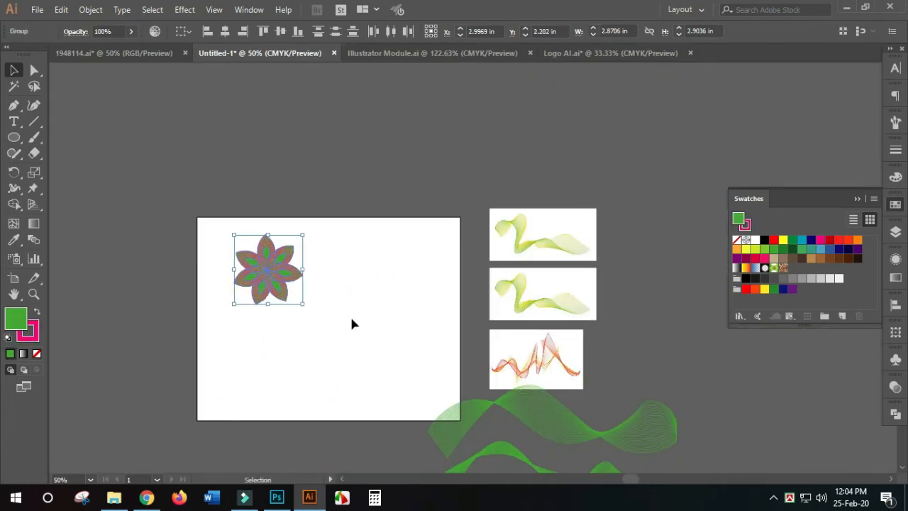
left_click(352, 319)
left_click_drag(198, 212, 378, 333)
left_click_drag(302, 295, 171, 227)
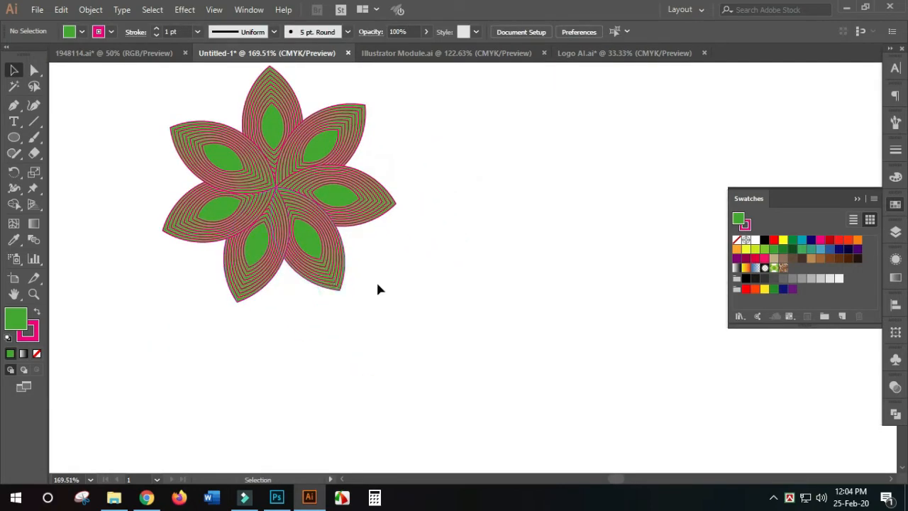
left_click_drag(375, 281, 200, 269)
key("ctrl+1")
left_click_drag(257, 282, 239, 276)
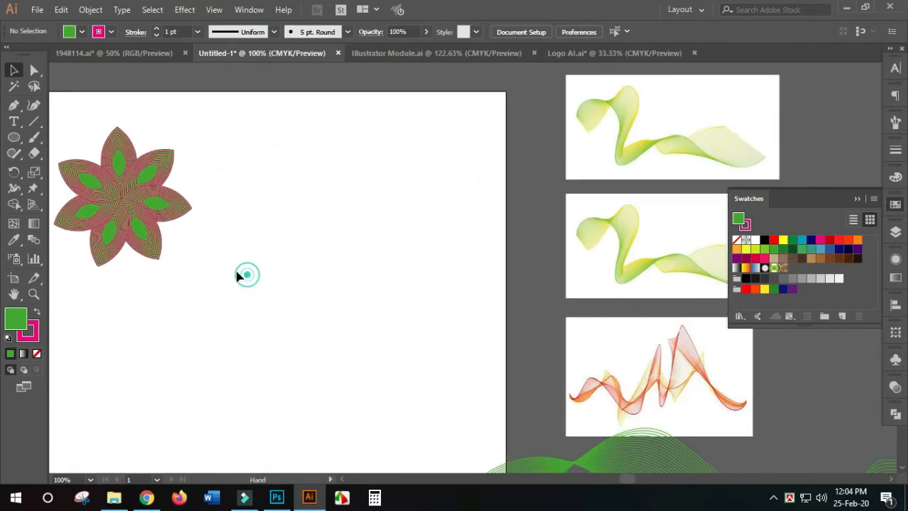
- Draw a circle about 3.99 in across with the Ellipse tool and place it below the flower on the artboard
left_click_drag(11, 142, 71, 169)
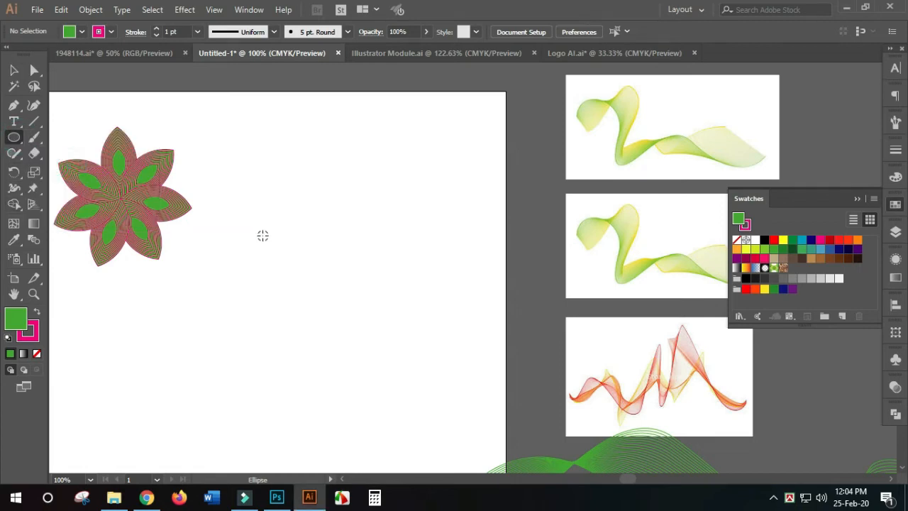
key("ctrl+minus")
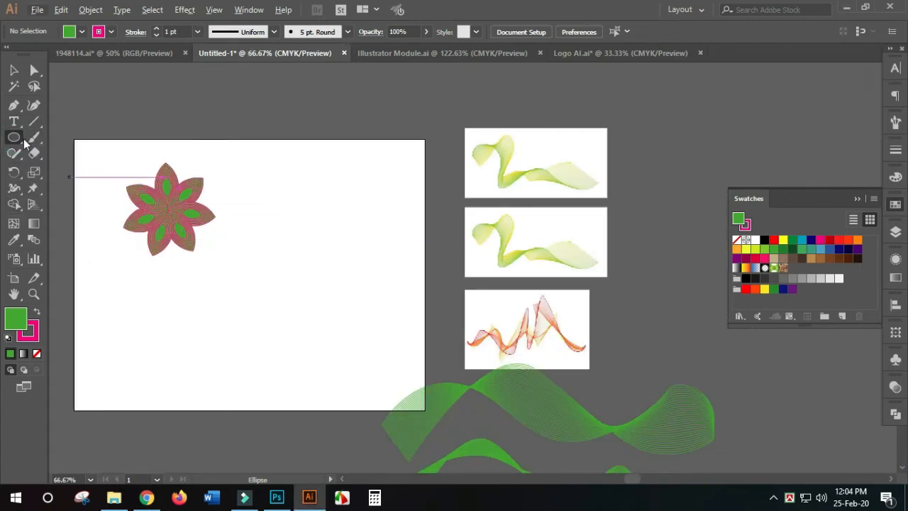
left_click_drag(14, 137, 74, 168)
left_click_drag(260, 213, 388, 341)
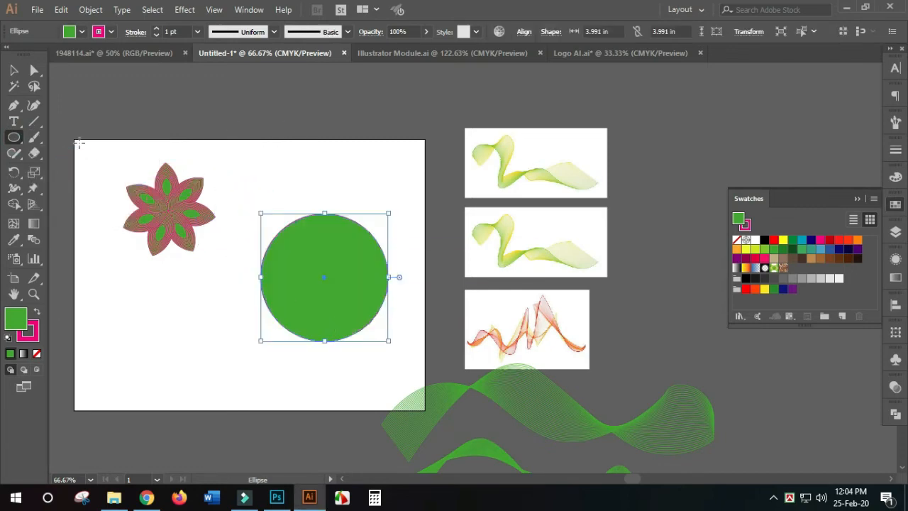
left_click(13, 70)
left_click_drag(310, 302, 223, 334)
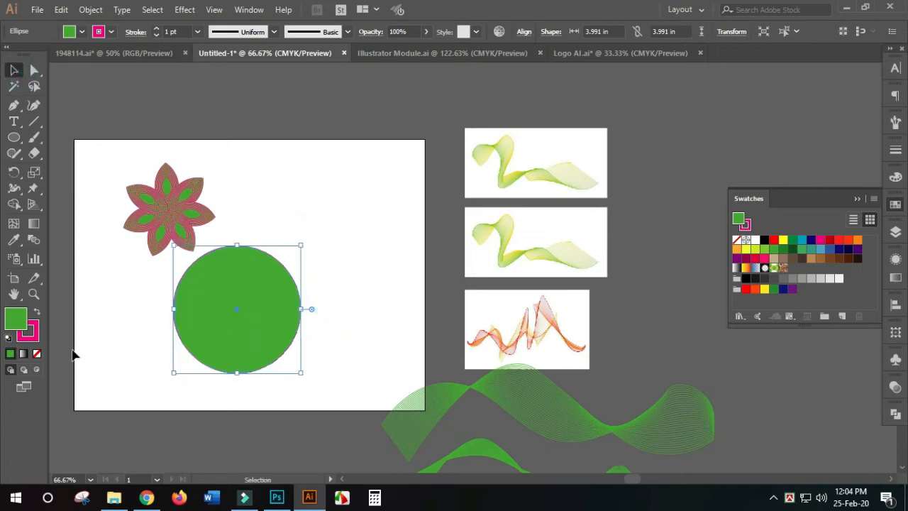
- Remove the circle's stroke and duplicate the circle sideways so the two overlap by about half their width
left_click(35, 338)
left_click(35, 356)
scroll(99, 337, "down", 2)
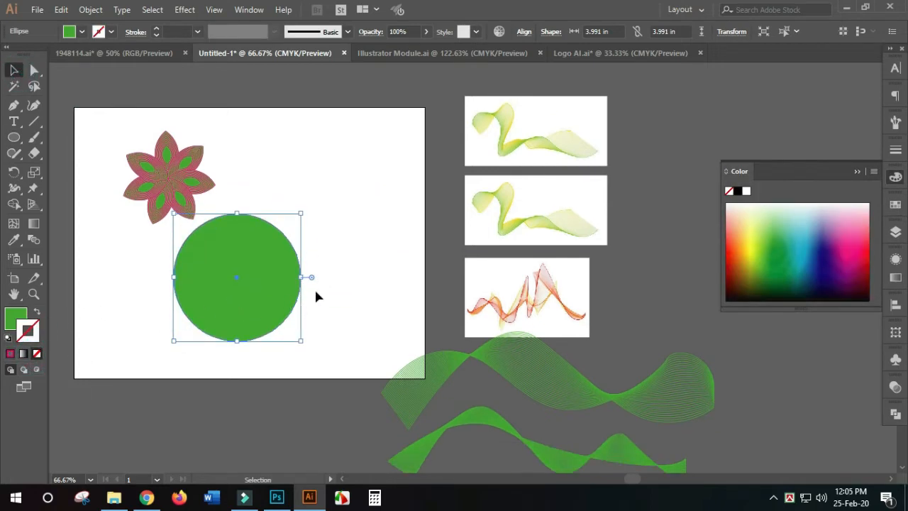
left_click(347, 276)
left_click_drag(244, 299, 271, 317)
- Remove the outer crescents of the two overlapping circles with Shape Builder, keeping only the leaf-shaped intersection
left_click_drag(376, 302, 106, 288)
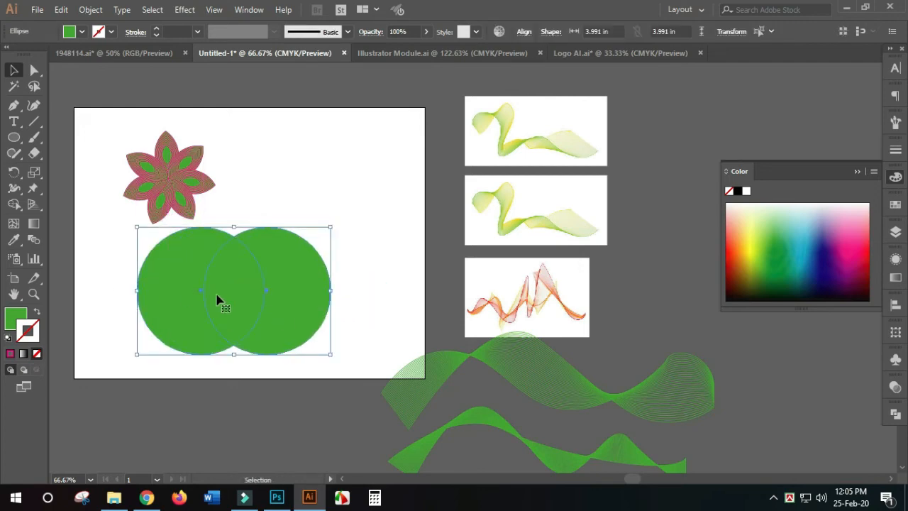
left_click_drag(14, 204, 83, 203)
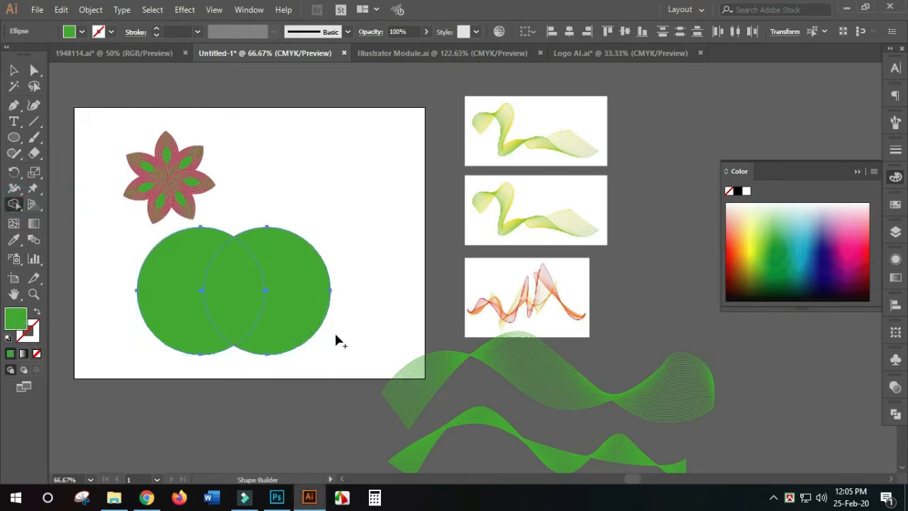
left_click_drag(303, 345, 323, 287)
left_click_drag(187, 363, 154, 317)
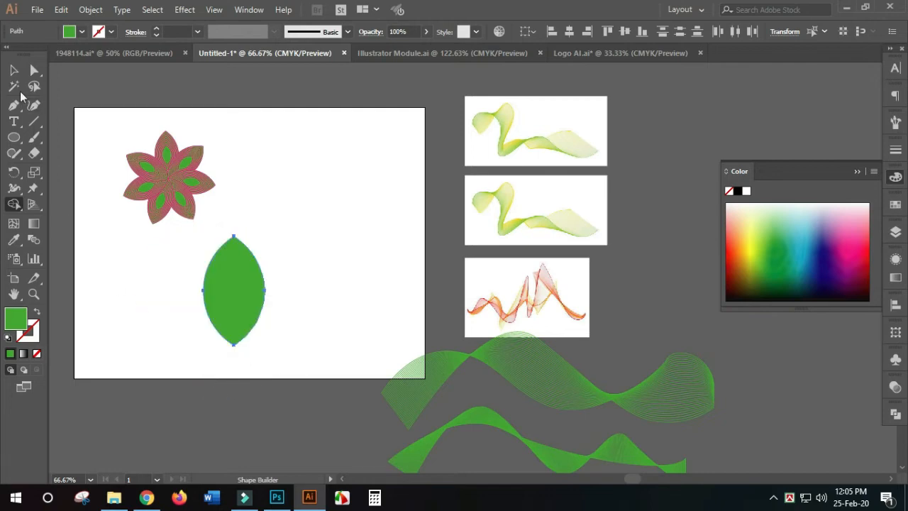
- Move the green leaf shape up and to the right, into the open space beside the flower
left_click(14, 69)
left_click(410, 389)
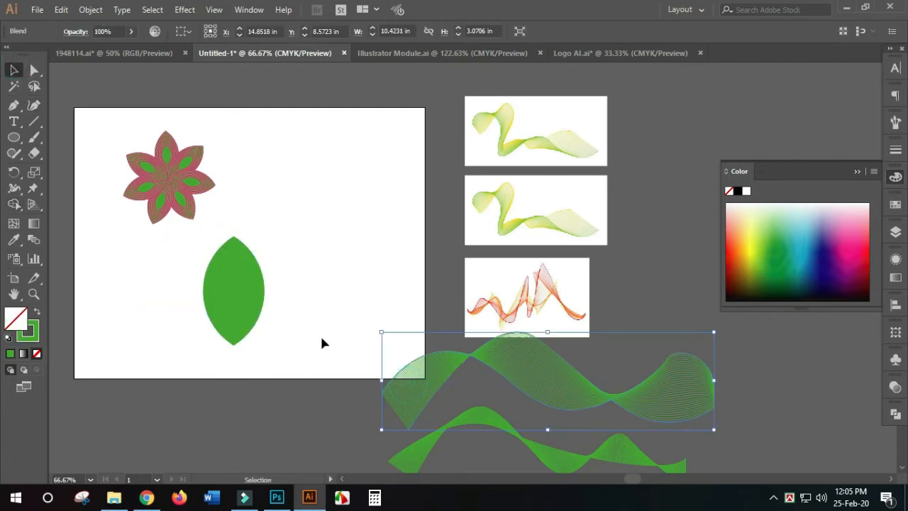
left_click(282, 336)
left_click_drag(239, 287, 303, 243)
left_click(381, 263)
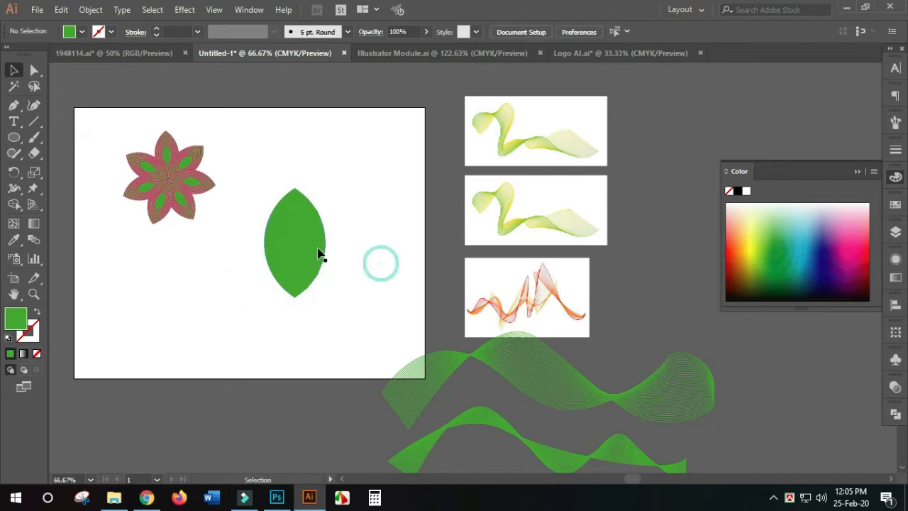
- Swap the leaf's fill and stroke so it has no fill and a 1 pt green outline
left_click_drag(252, 163, 422, 342)
left_click(362, 259)
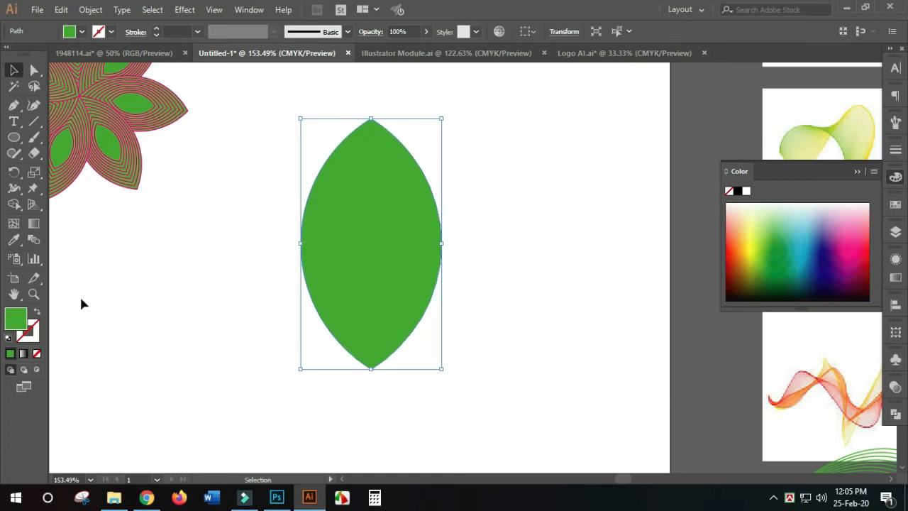
left_click(37, 312)
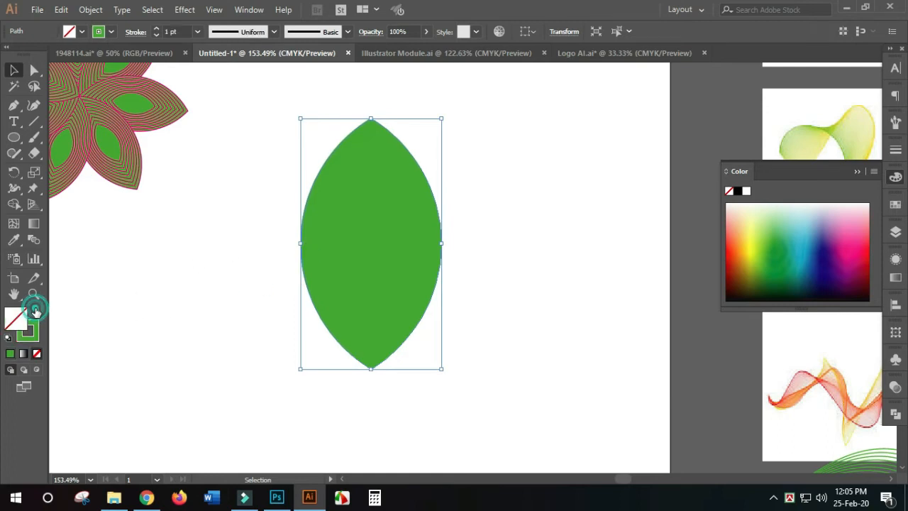
left_click(140, 307)
left_click(376, 257)
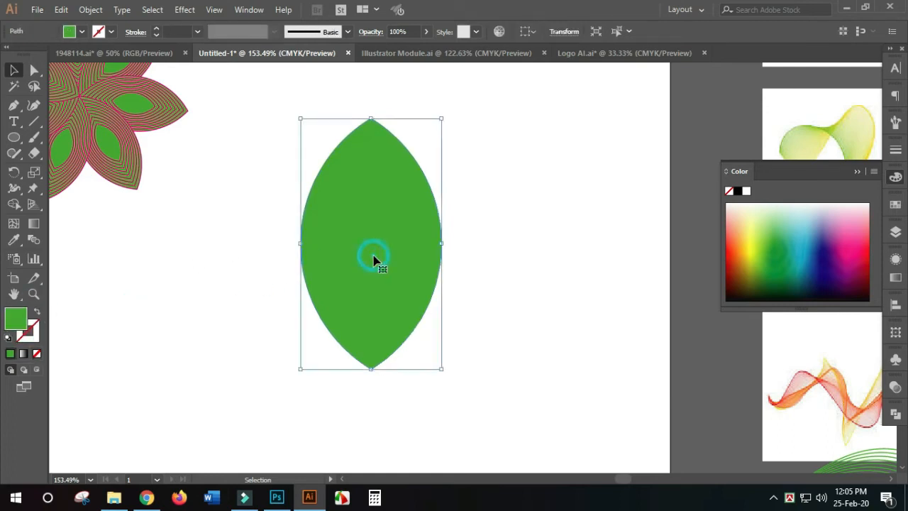
left_click(37, 315)
left_click(122, 320)
scroll(170, 323, "up", 1)
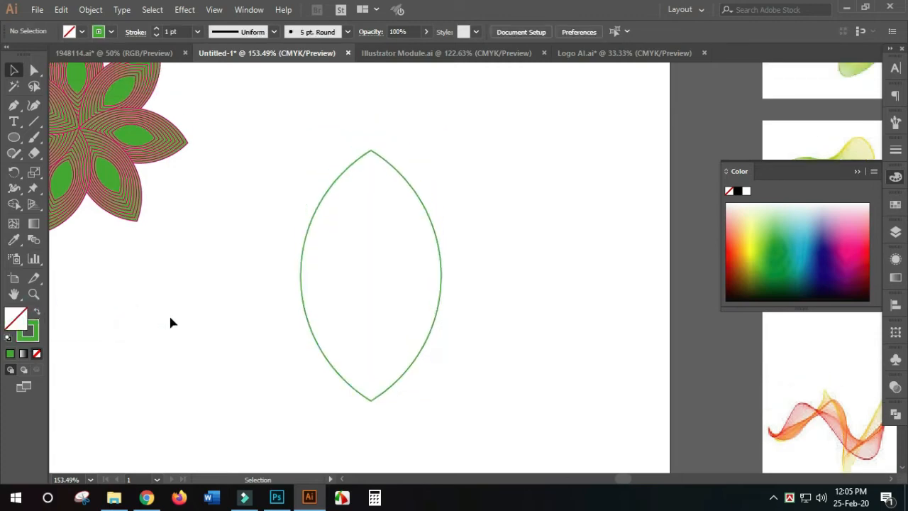
- Copy the leaf outline and paste the copy directly in front of the original
left_click_drag(393, 332, 415, 330)
scroll(415, 330, "down", 3)
left_click(469, 331)
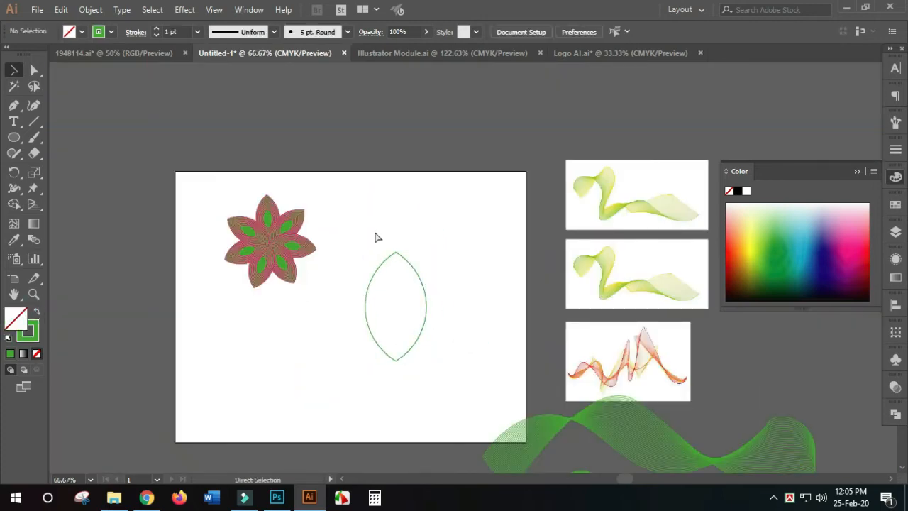
mouse_move(335, 213)
left_mouse_down()
mouse_move(470, 385)
mouse_move(488, 380)
mouse_move(441, 333)
mouse_move(421, 295)
mouse_move(423, 301)
left_mouse_up()
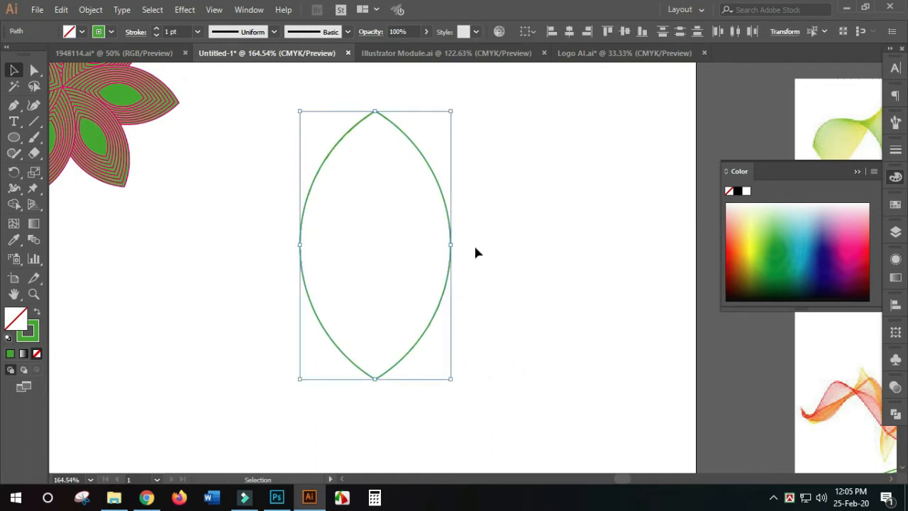
left_click(64, 10)
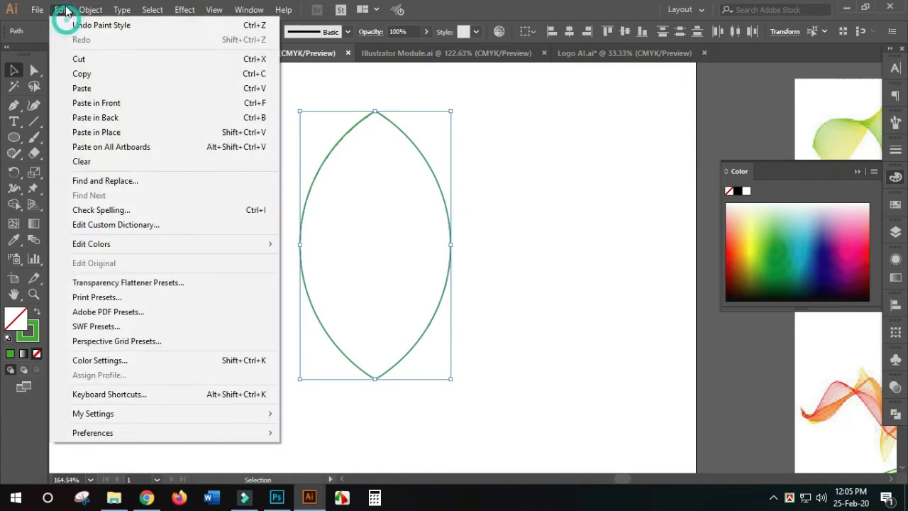
left_click(128, 74)
left_click(61, 10)
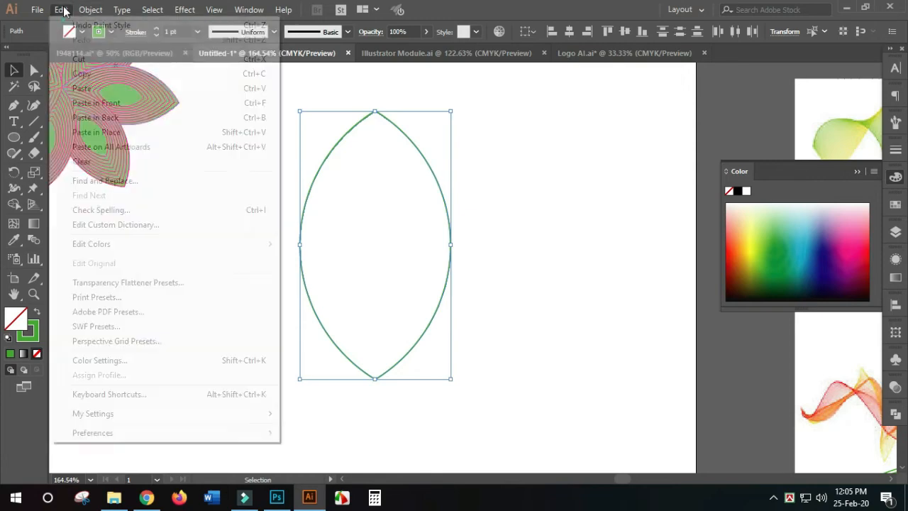
left_click(130, 108)
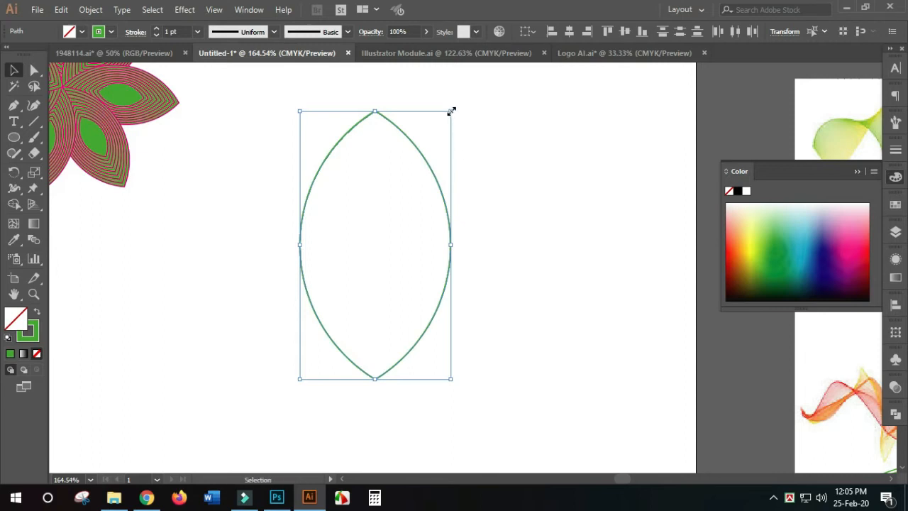
- Shrink the front leaf copy proportionally around its center to slightly under a third of the outer leaf's size
left_click_drag(451, 111, 406, 202)
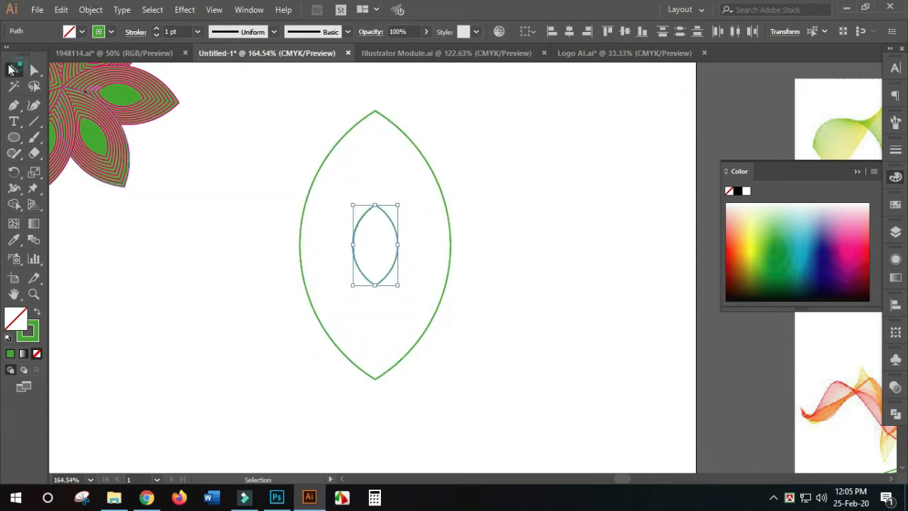
left_click(10, 69)
left_click(504, 271)
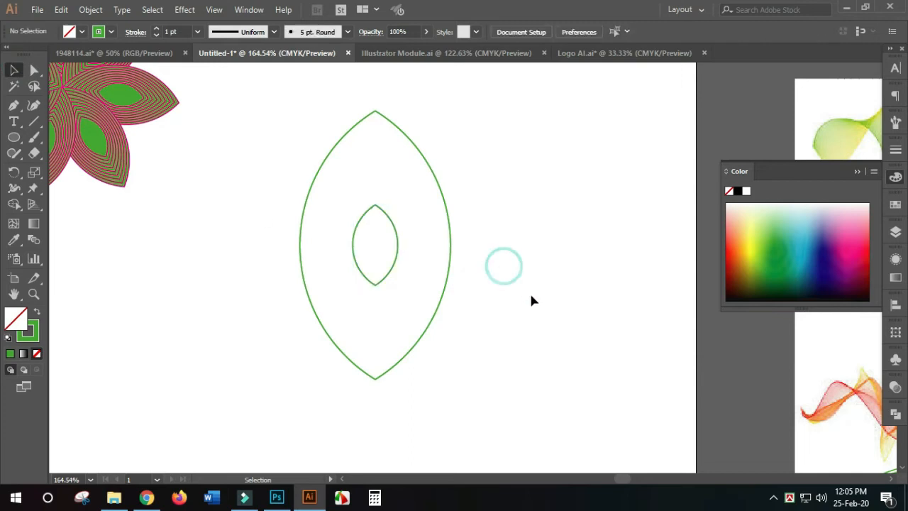
- Select both leaf outlines and blend the outer leaf into the inner one between their top anchor points
left_click_drag(529, 295, 321, 273)
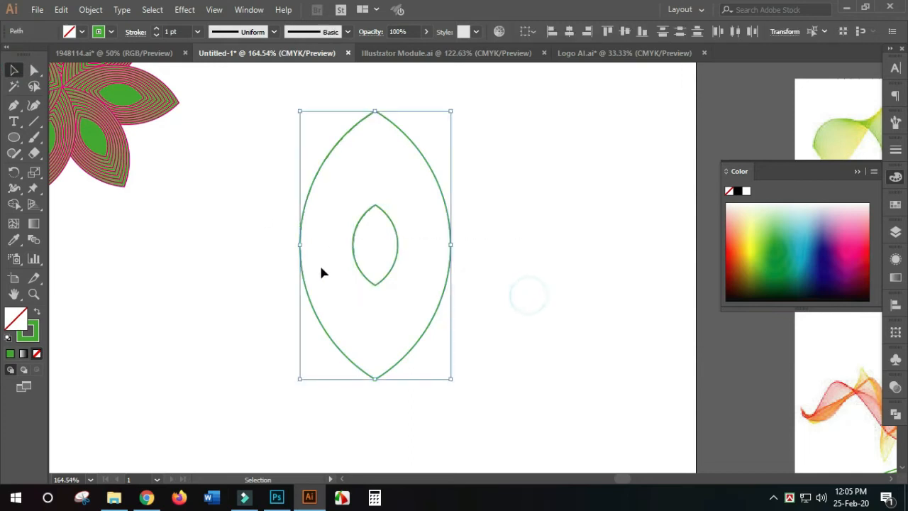
left_click(33, 240)
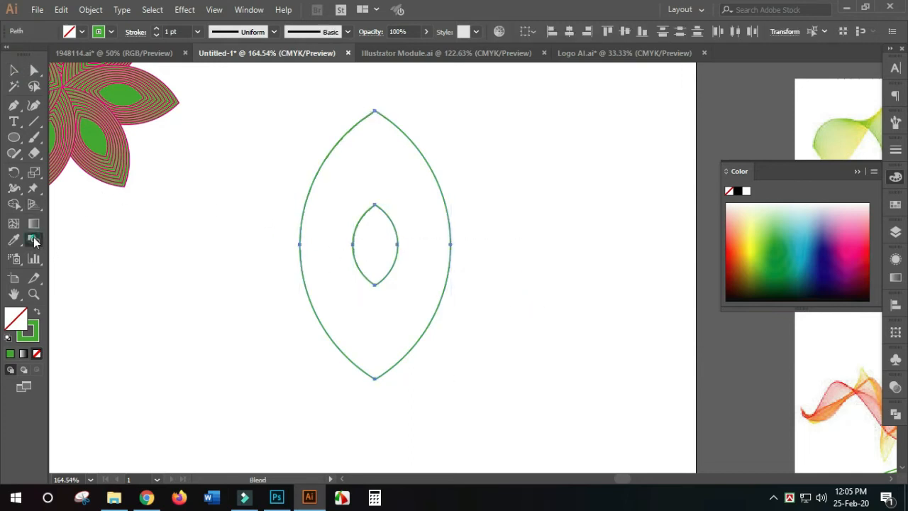
left_click(374, 113)
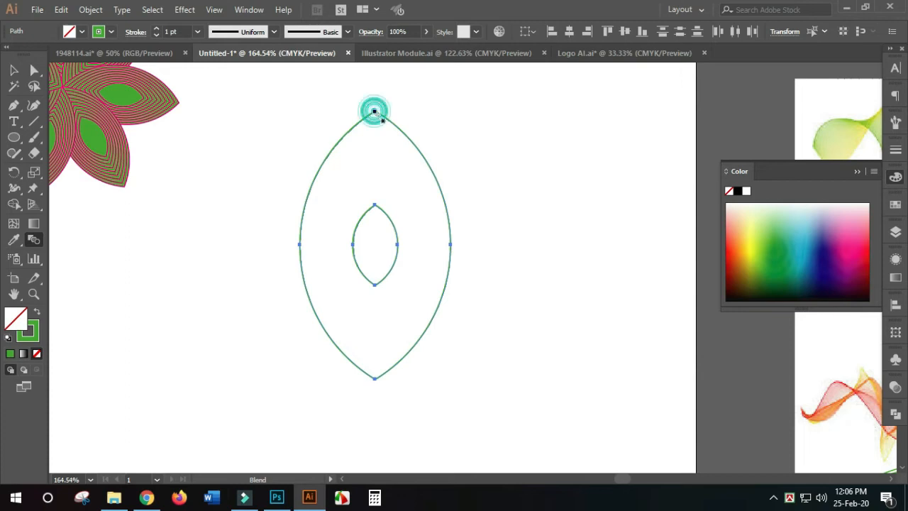
left_click(376, 206)
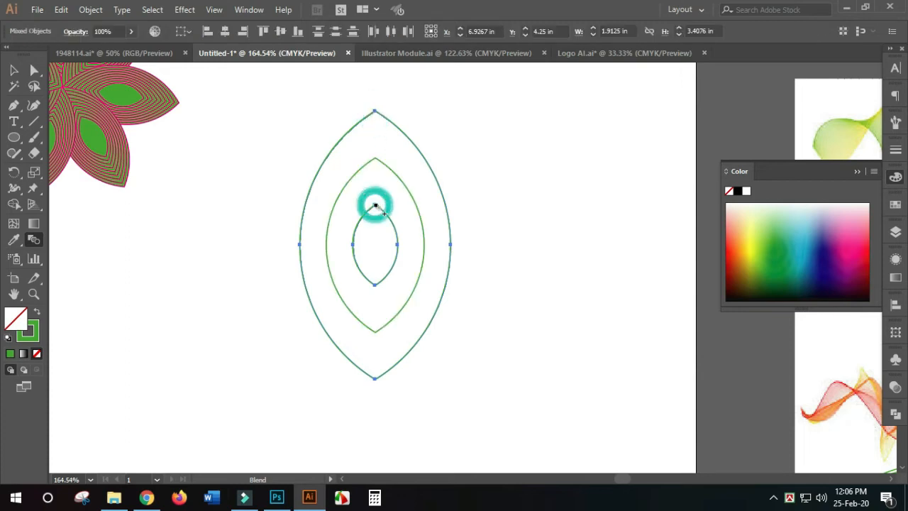
- Change the leaf blend's spacing to Specified Steps with 25 steps, using the preview to judge the line density
double_click(39, 244)
left_click(576, 142)
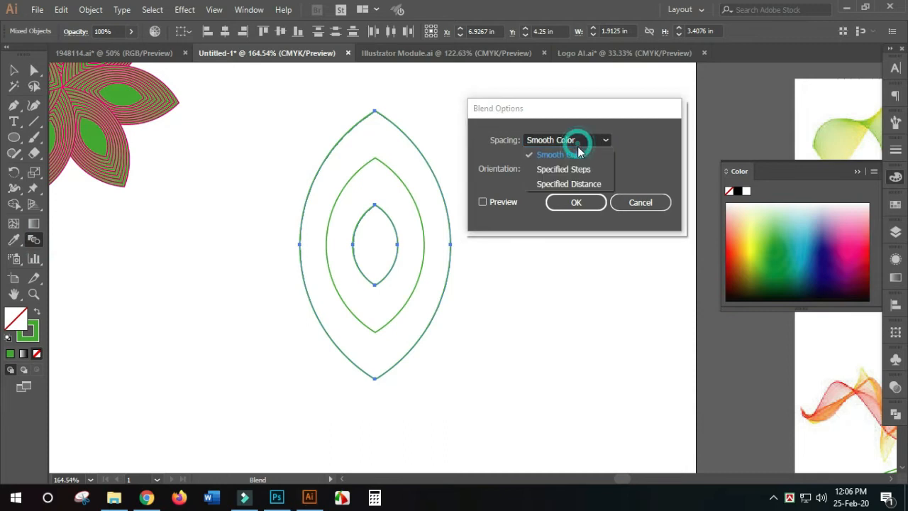
left_click(574, 166)
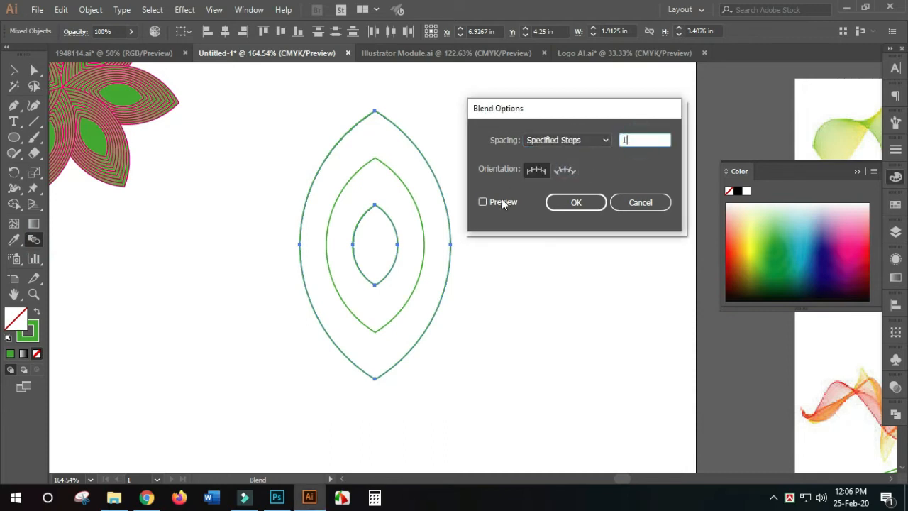
left_click(502, 202)
double_click(640, 140)
type("7")
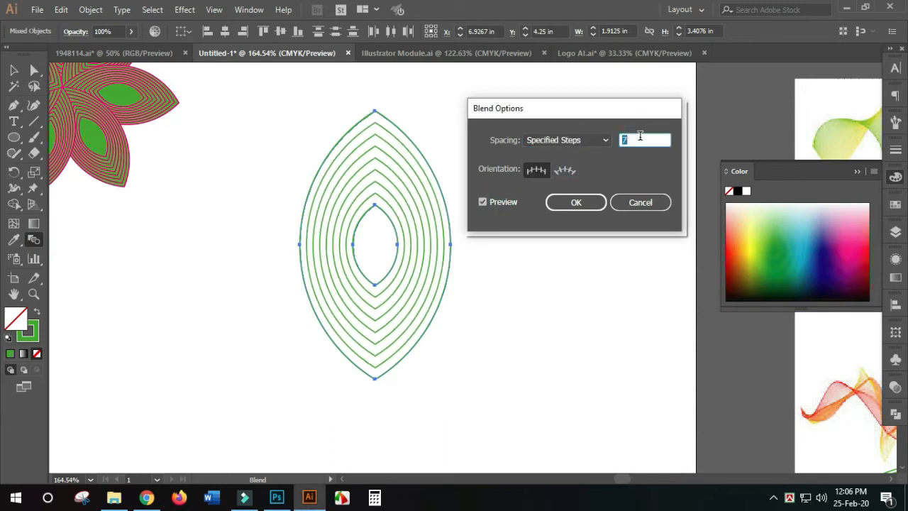
key("Up")
key("Up")
key("Up")
key("Up")
key("Up")
key("Up")
key("Up")
key("Up")
key("Up")
key("Up")
key("Up")
key("Up")
key("Up")
key("Up")
key("Up")
key("Up")
key("Up")
key("Up")
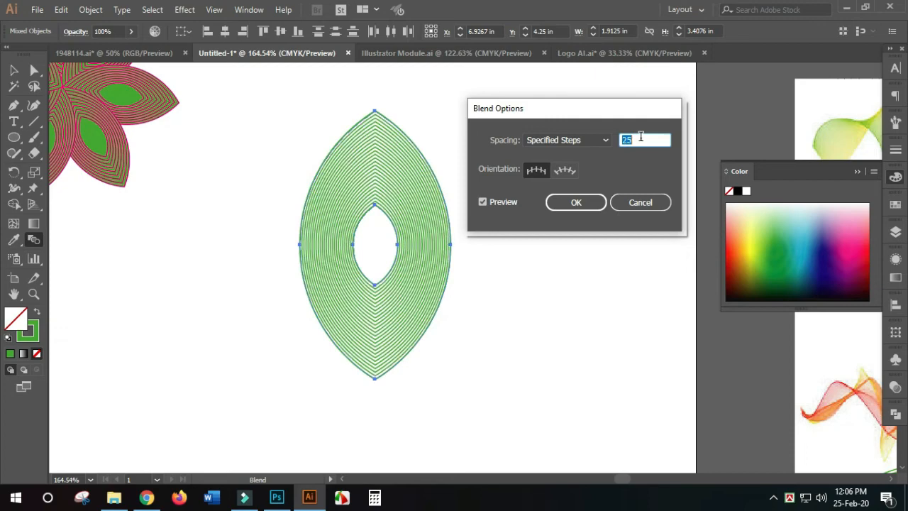
left_click(575, 204)
left_click(17, 70)
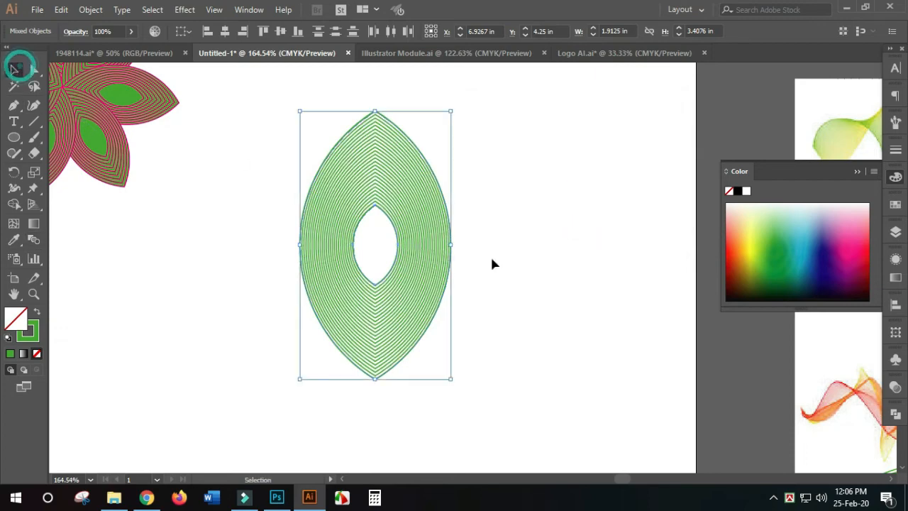
- Group the blended leaf and move the group horizontally toward the small flower
left_click(511, 257)
key("ctrl+1")
left_click(538, 300)
left_click_drag(480, 298, 298, 229)
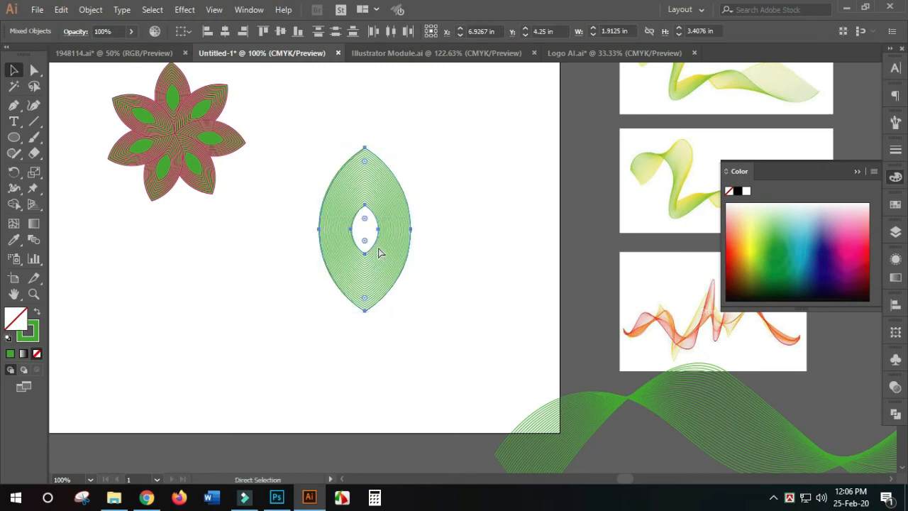
left_click(481, 265)
left_click(378, 259)
left_click_drag(378, 259, 322, 259)
left_click(405, 260)
left_click(331, 251)
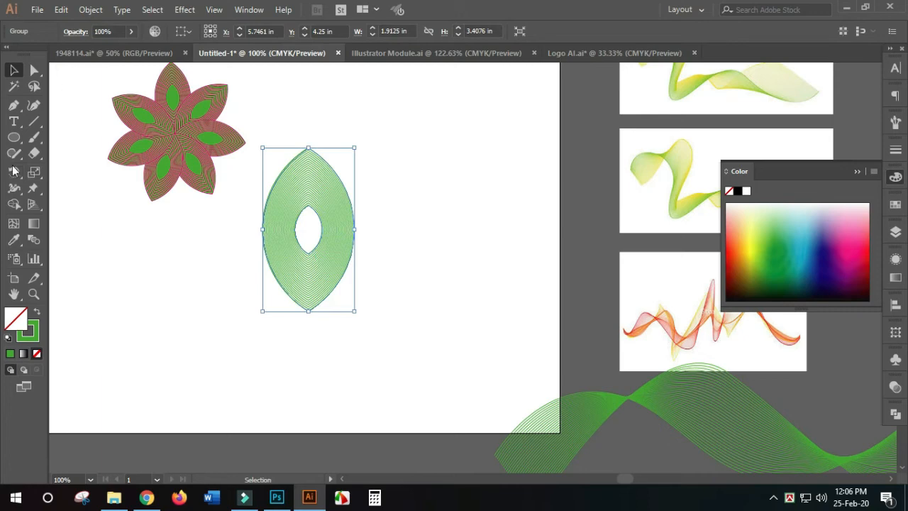
- Rotate a copy of the leaf group clockwise around its bottom tip by about one seventh of a turn
left_click(14, 172)
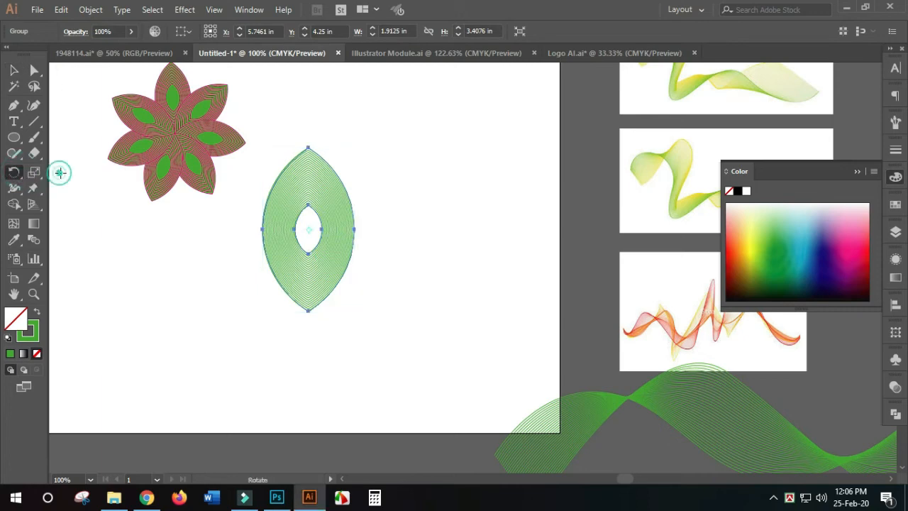
scroll(308, 229, "up", 2)
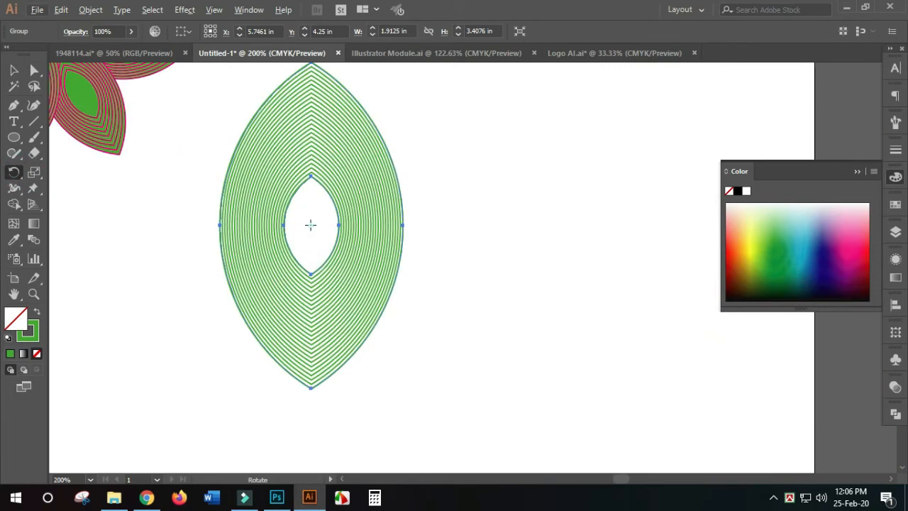
left_click(310, 225)
scroll(318, 376, "down", 2)
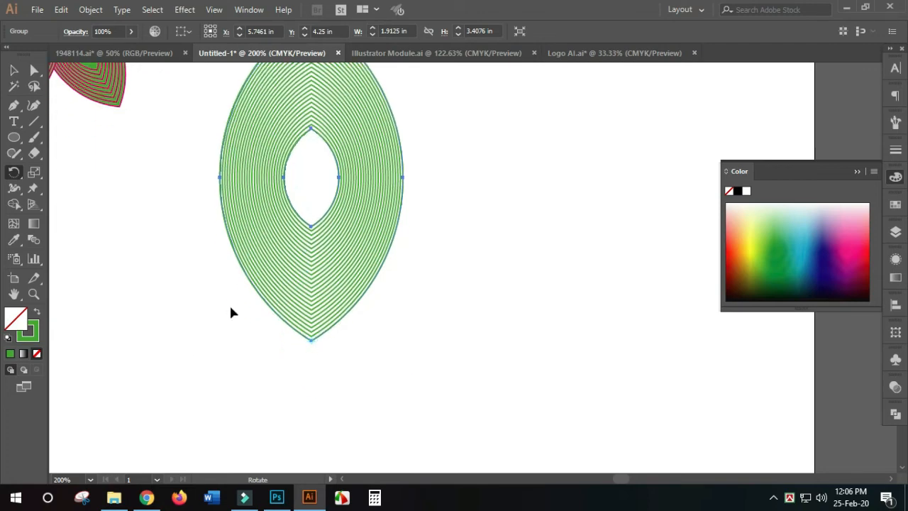
scroll(230, 313, "down", 2)
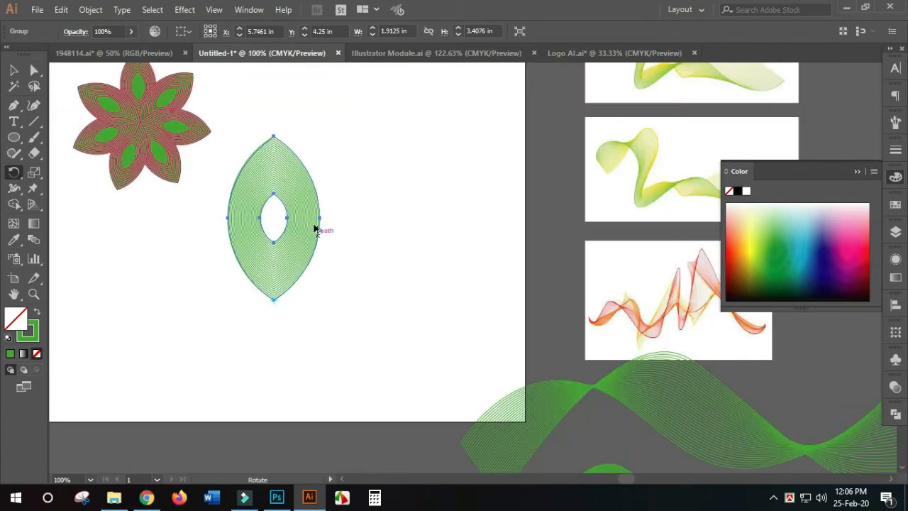
mouse_move(300, 196)
left_mouse_down()
mouse_move(352, 229)
mouse_move(370, 259)
left_mouse_up()
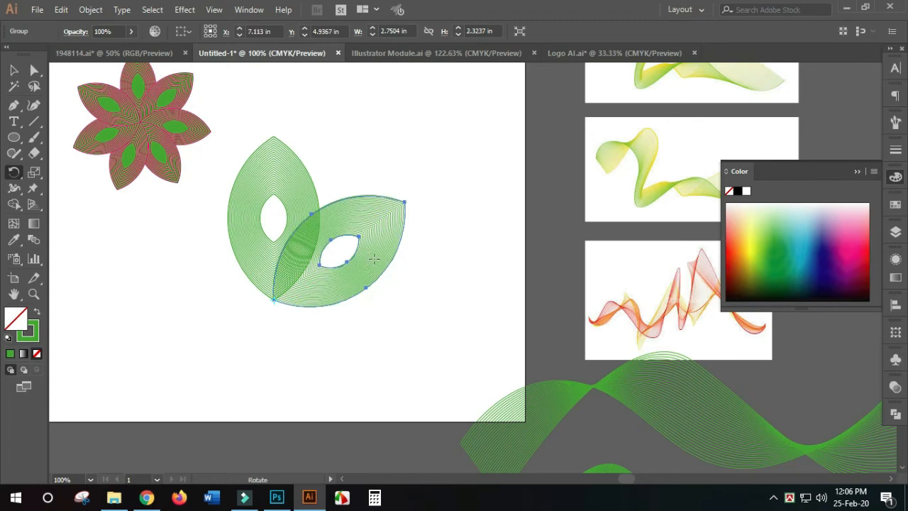
key("v")
- Repeat the rotated copy around the same tip until seven petals complete the flower
key("ctrl+d")
key("ctrl+d")
key("ctrl+d")
key("ctrl+d")
key("ctrl+d")
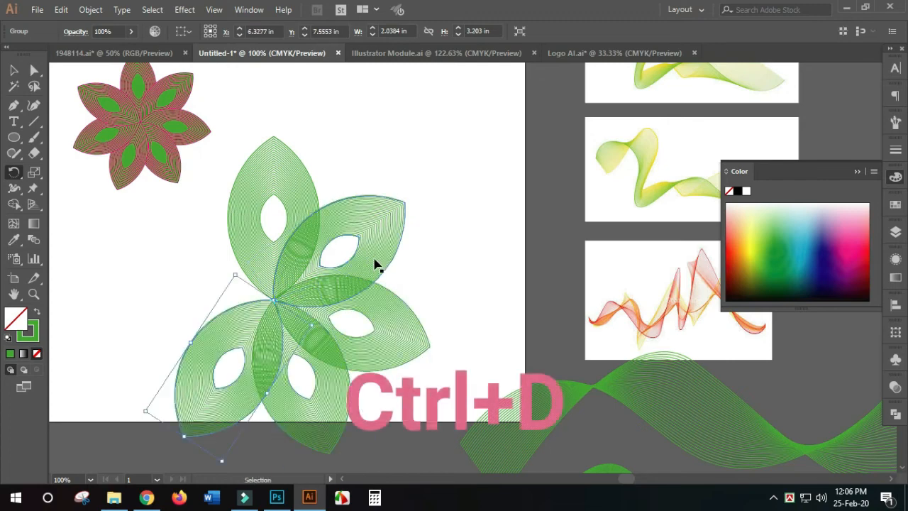
key("r")
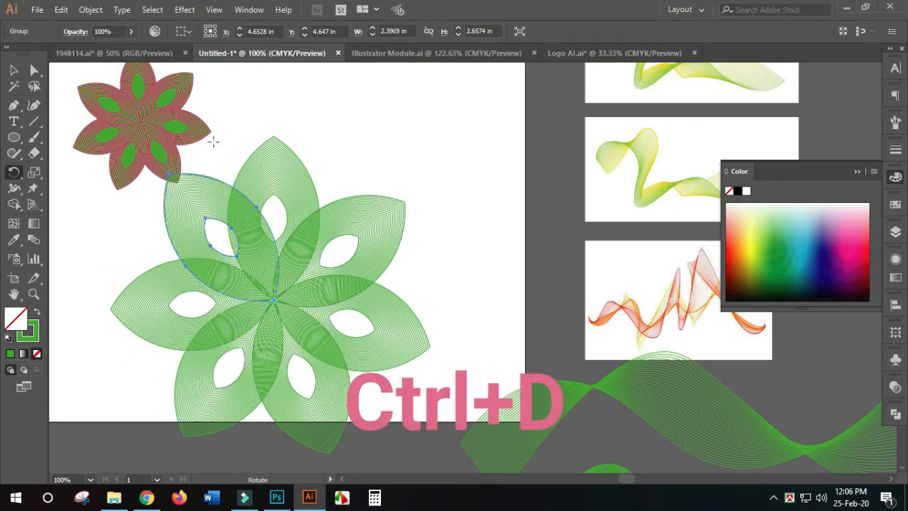
left_click(13, 69)
left_click(454, 221)
- Scale the whole seven-petal flower down to about 3.5 in wide and move it beside the pink-outlined flower
scroll(383, 369, "down", 1)
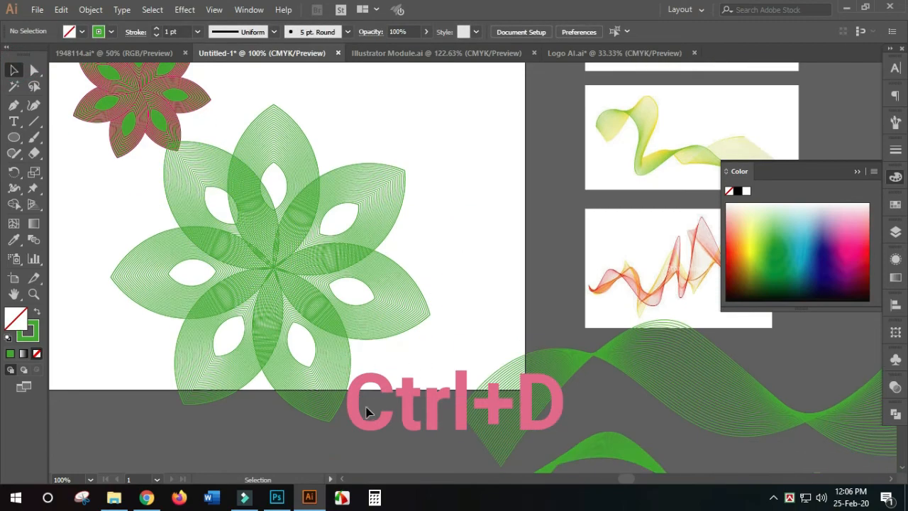
left_click(229, 243)
left_click_drag(255, 229, 325, 189)
scroll(415, 206, "up", 2)
left_click_drag(501, 130, 422, 203)
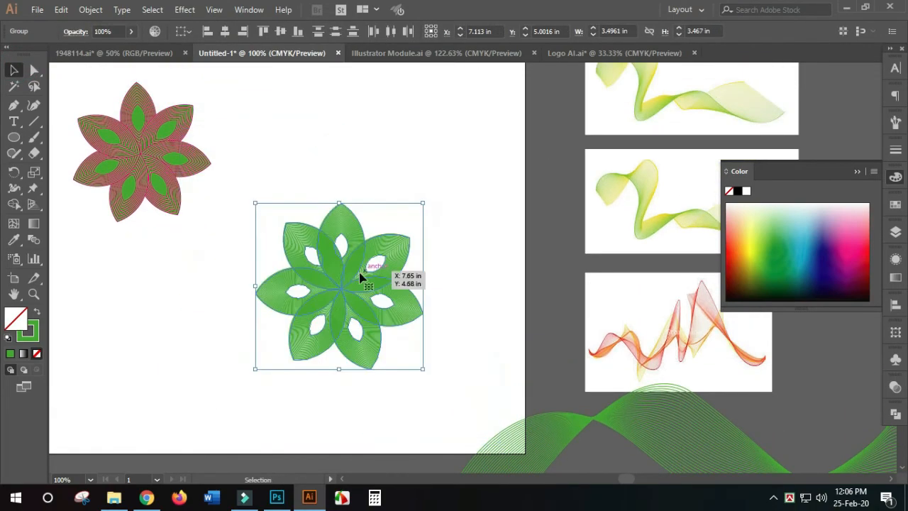
left_click_drag(361, 277, 381, 189)
left_click(452, 245)
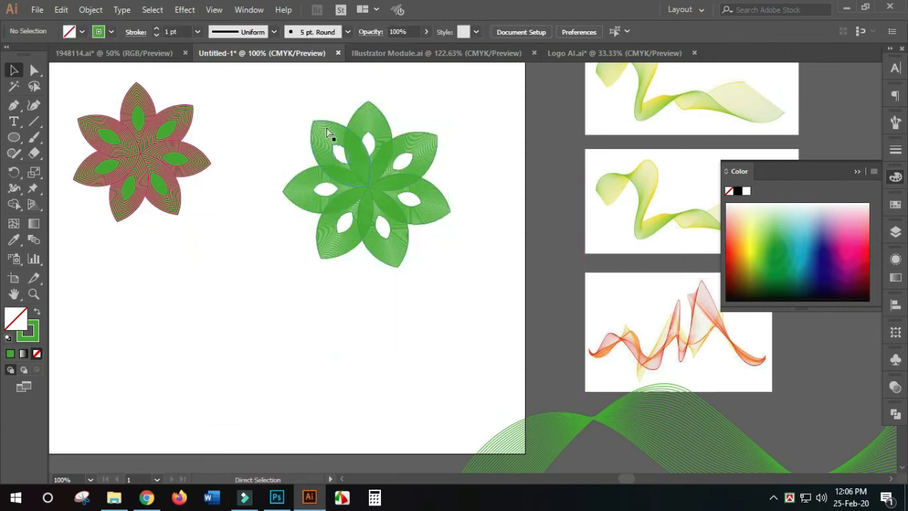
- Fill all seven petals of the green flower with dark red #990000
left_click_drag(274, 107, 399, 260)
scroll(501, 293, "down", 1)
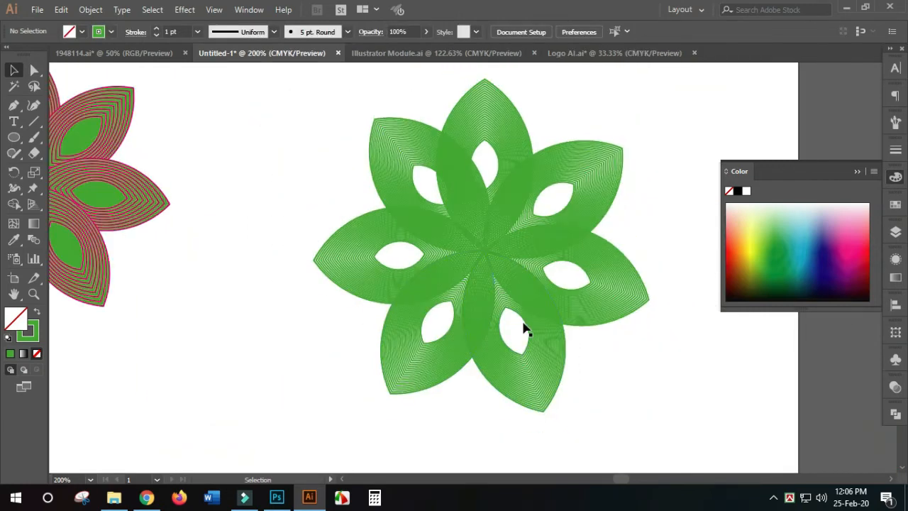
left_click_drag(489, 291, 454, 282)
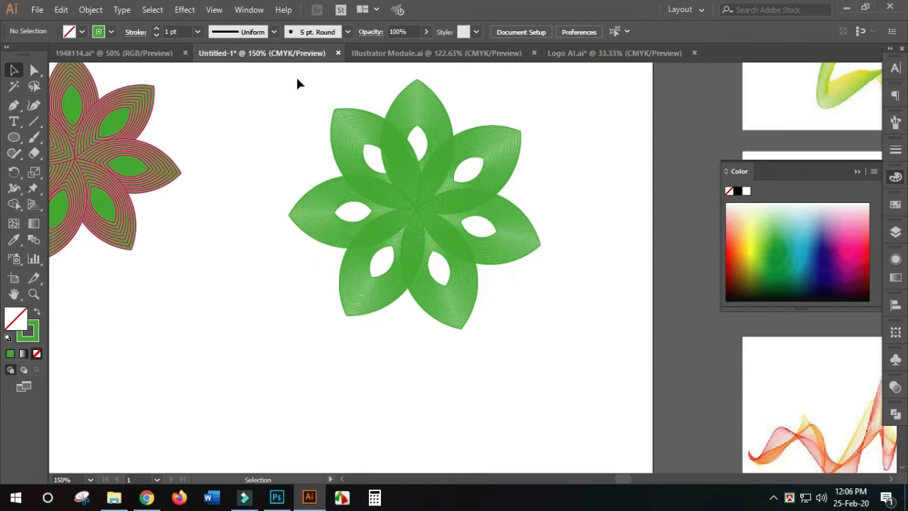
left_click_drag(292, 95, 300, 319)
key("ctrl+minus")
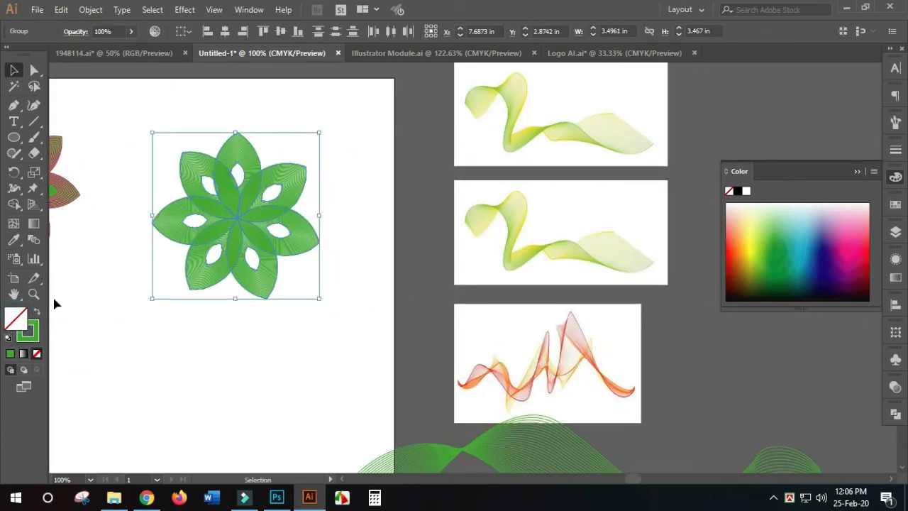
double_click(17, 317)
left_click(648, 168)
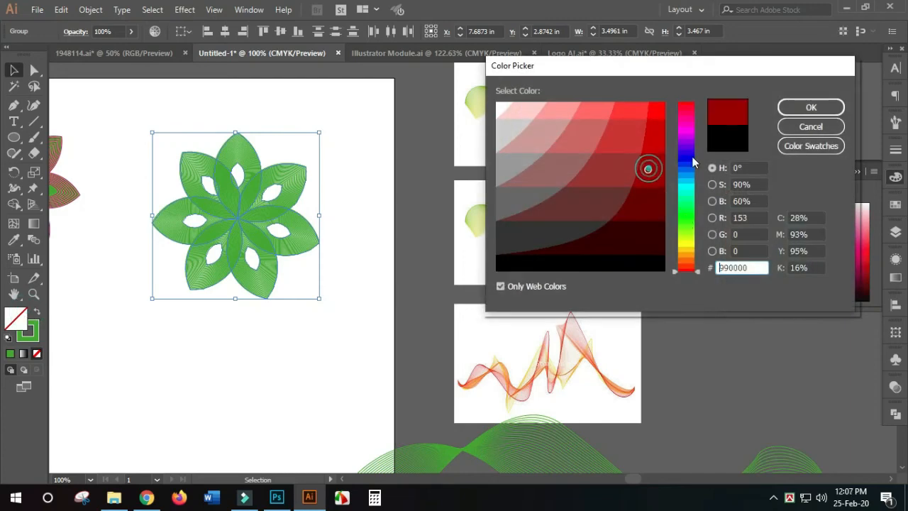
left_click(809, 107)
left_click(317, 320)
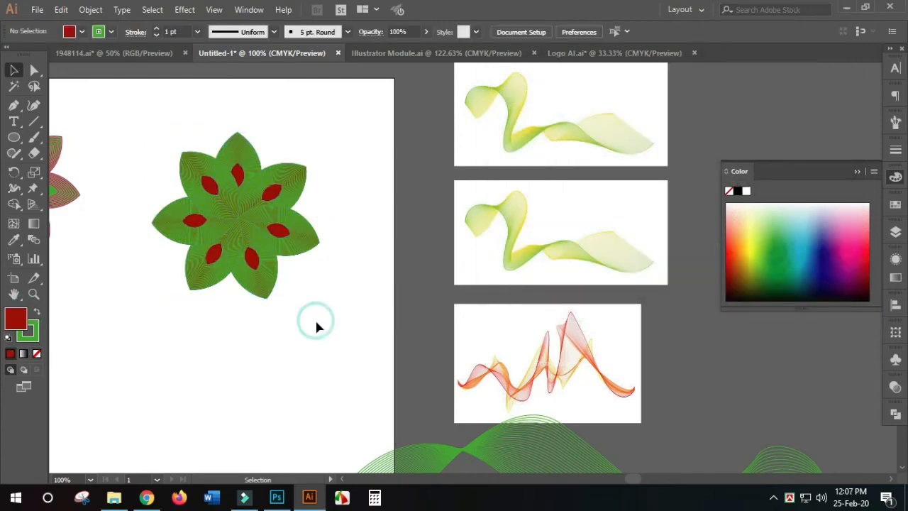
- Examine the red-filled petals and their blended green lines up close
scroll(258, 264, "up", 1)
left_click_drag(118, 139, 404, 355)
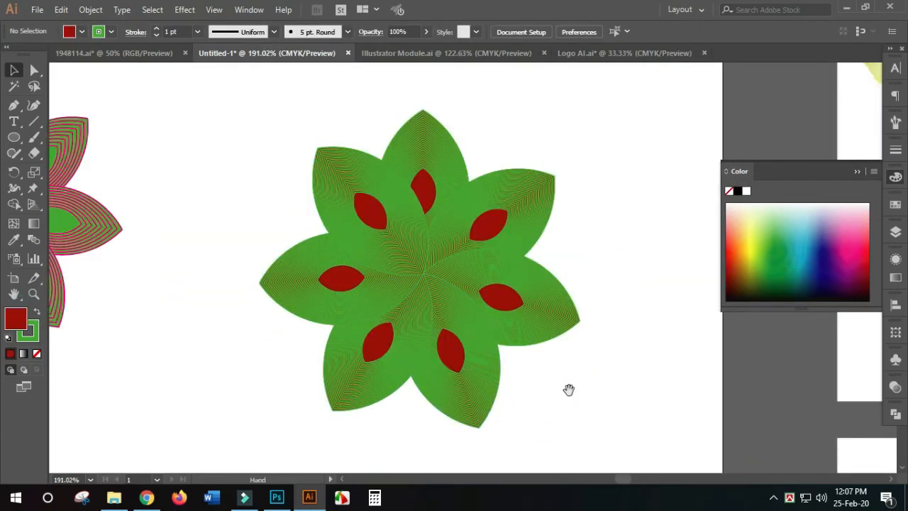
left_click_drag(564, 378, 471, 321)
scroll(466, 321, "up", 1)
left_click_drag(122, 104, 515, 382)
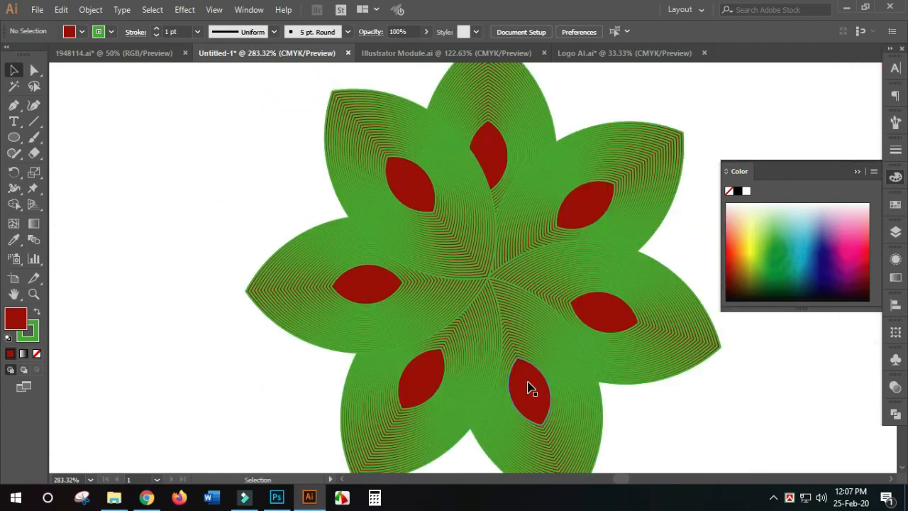
key("ctrl+minus")
key("ctrl+minus")
left_click_drag(480, 348, 428, 330)
- Try the Darken blending mode on all seven petals and settle on Overlay
left_click_drag(294, 162, 512, 429)
left_click_drag(608, 434, 525, 393)
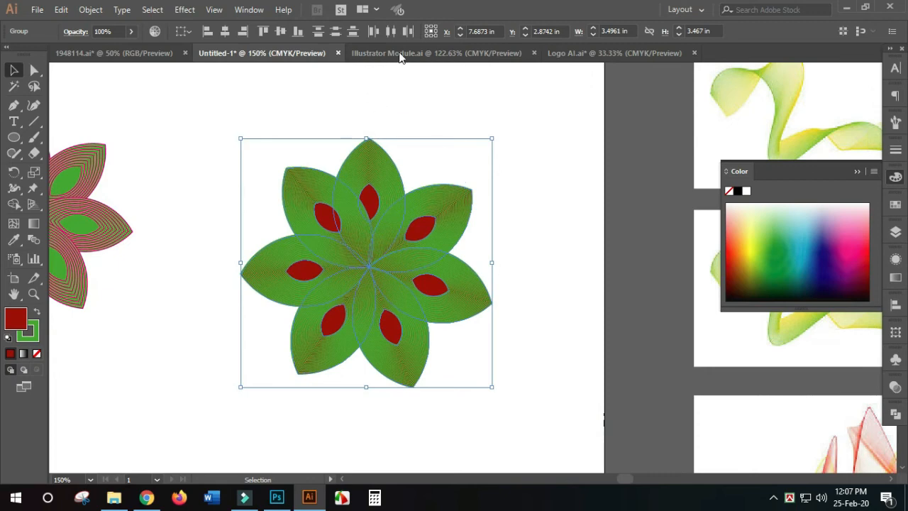
left_click(75, 31)
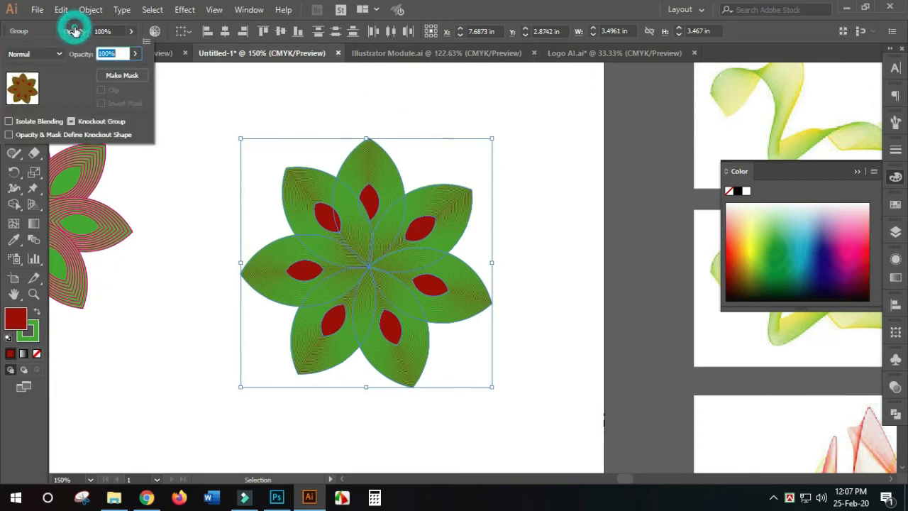
left_click(47, 54)
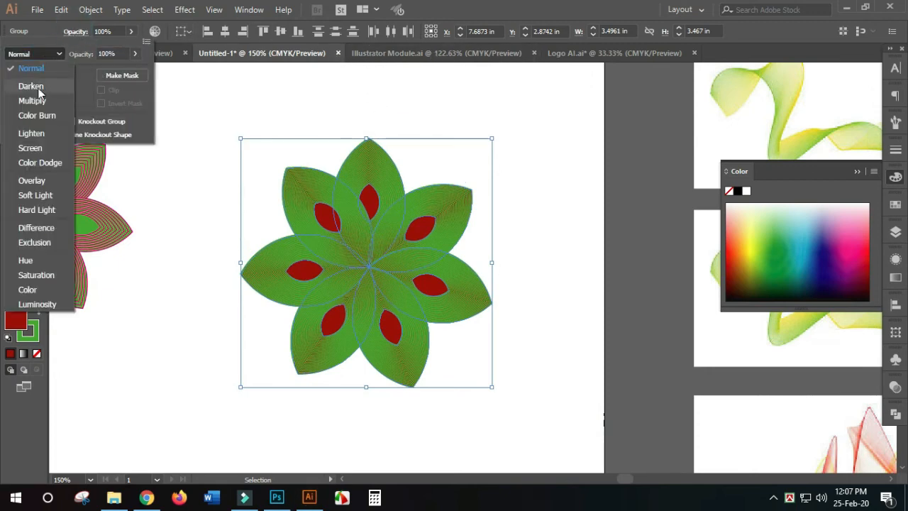
left_click(38, 88)
left_click(42, 54)
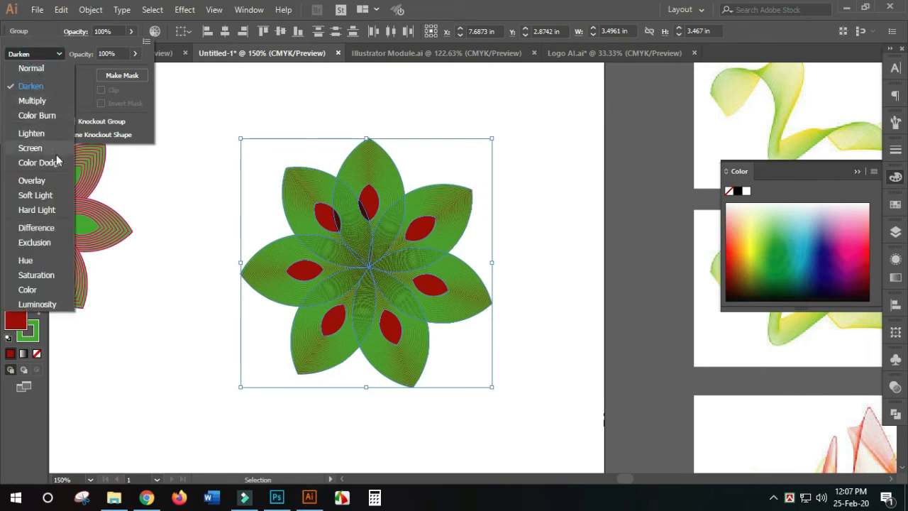
left_click(53, 181)
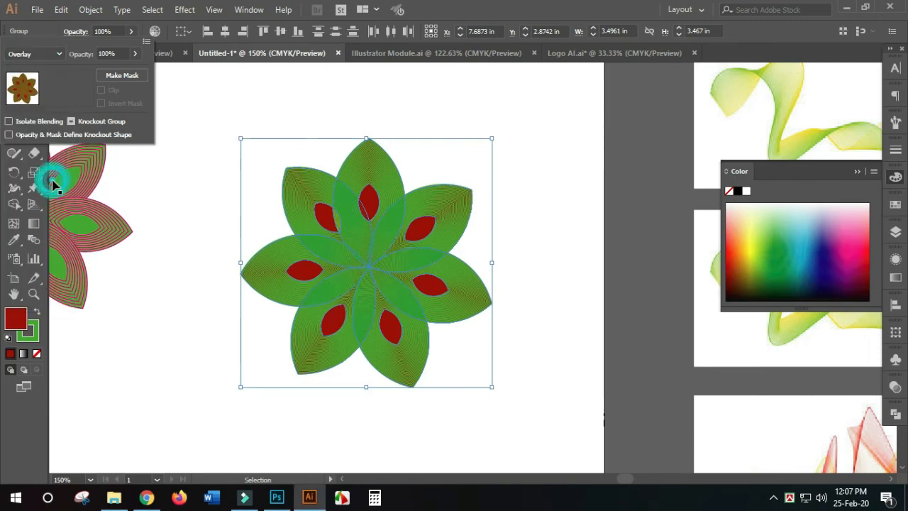
left_click(529, 284)
scroll(538, 286, "down", 1)
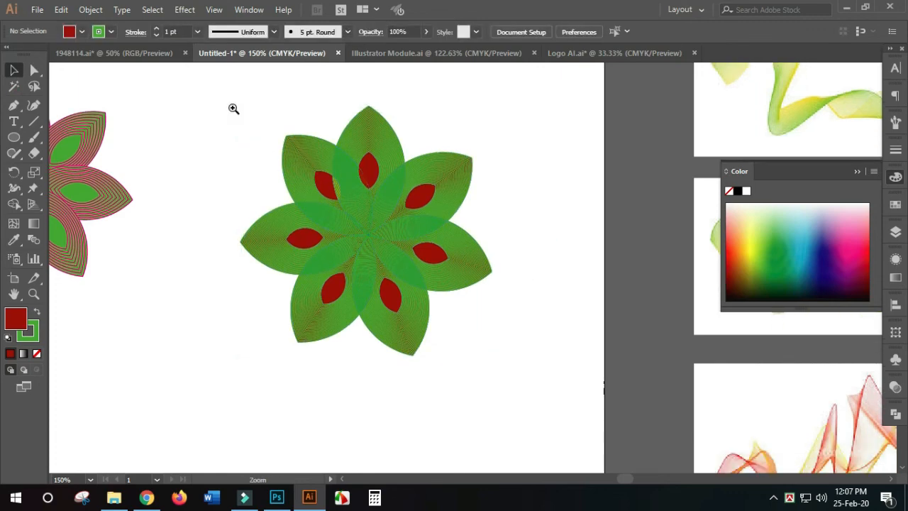
left_click_drag(211, 83, 610, 366)
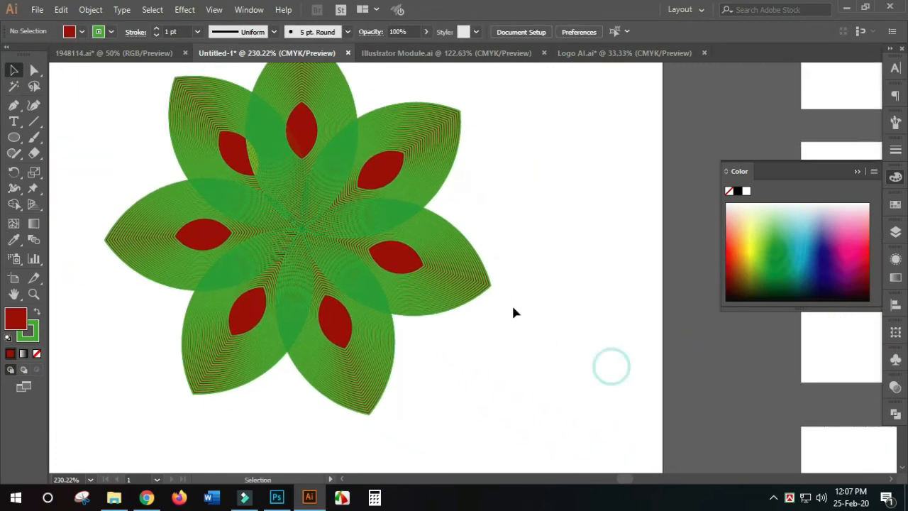
left_click(470, 285)
key("ctrl+minus")
key("ctrl+minus")
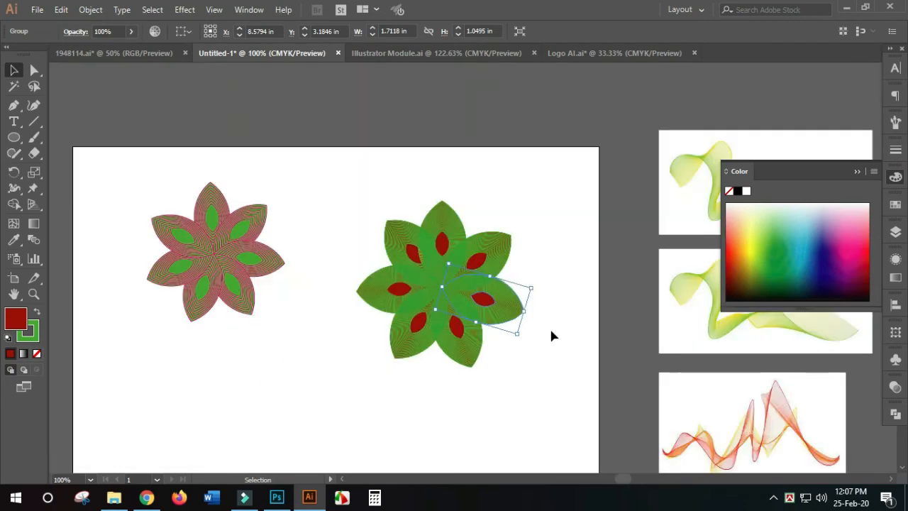
- Recolor the stroke of all seven petals of the red-filled flower to brown #996633
left_click_drag(335, 177, 577, 396)
key("ctrl+plus")
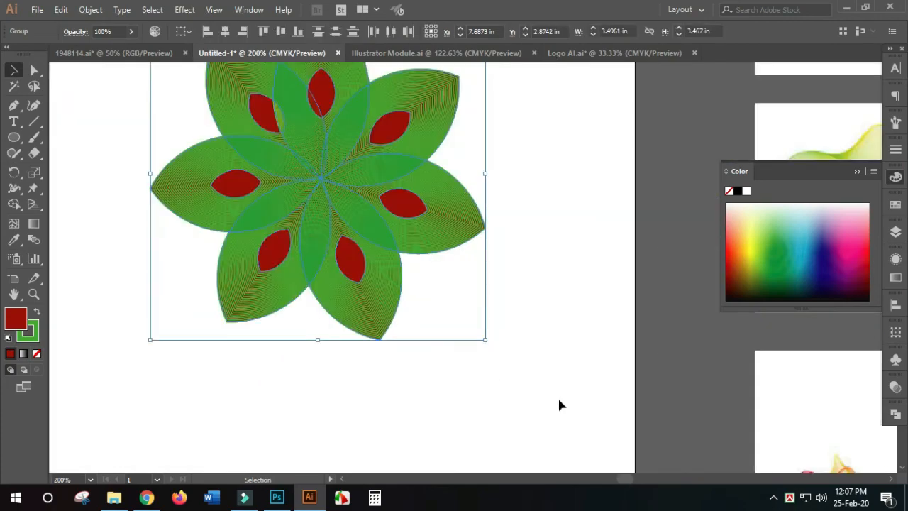
double_click(28, 337)
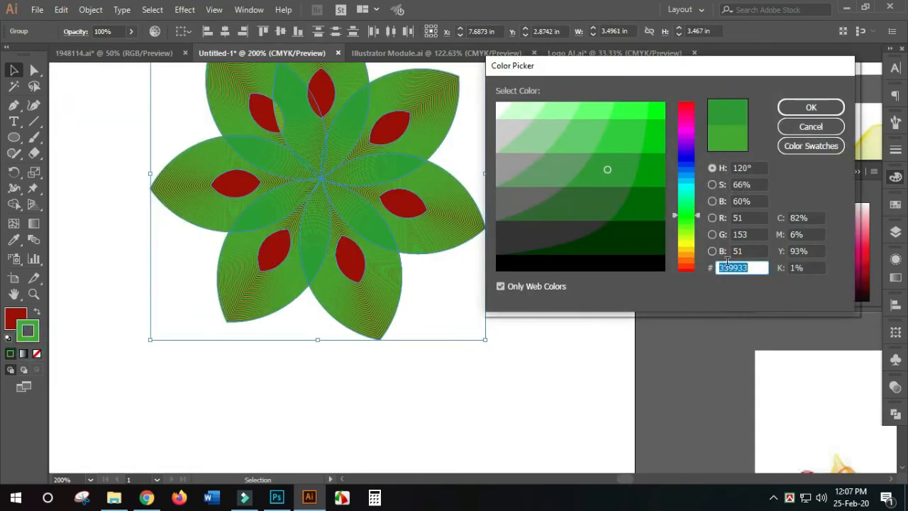
mouse_move(686, 255)
left_mouse_down()
mouse_move(682, 247)
mouse_move(686, 259)
left_mouse_up()
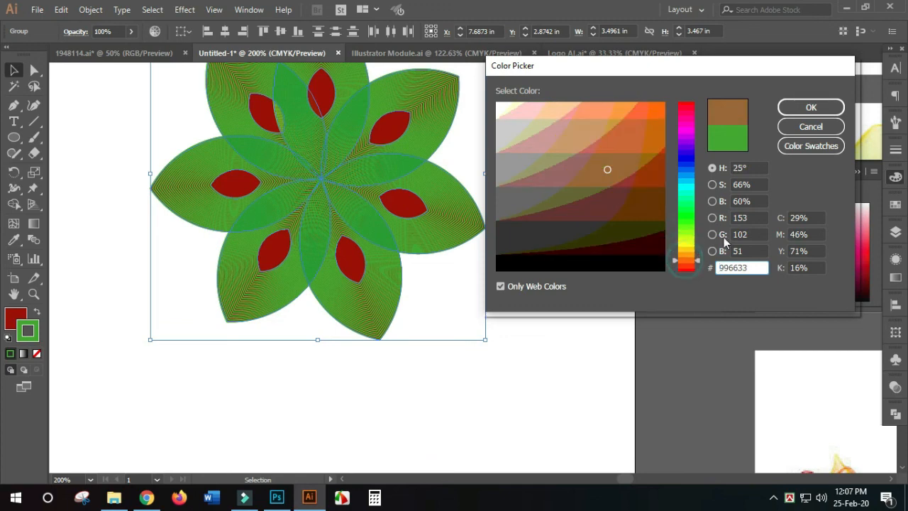
left_click(808, 110)
left_click(554, 271)
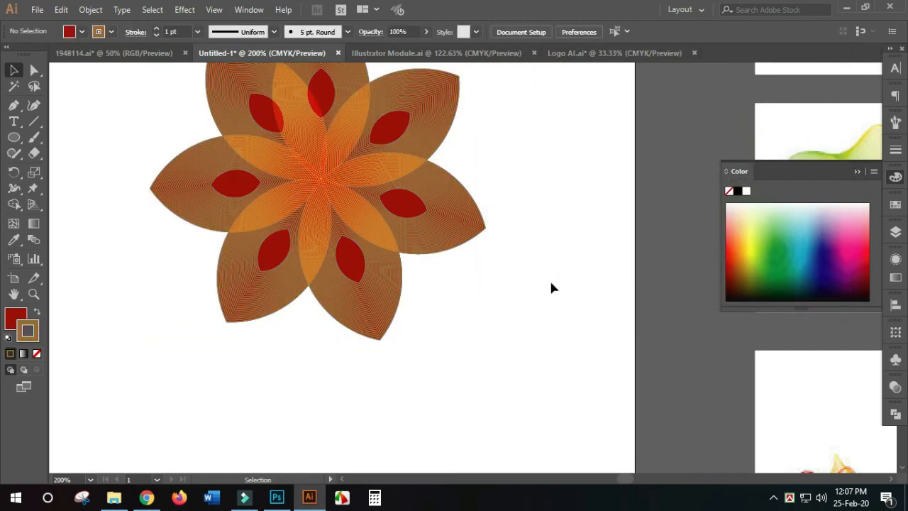
- Examine the brown-stroked flower's overlapping petals and blended lines, both up close and alongside the pink-outlined flower
scroll(548, 279, "up", 1)
scroll(555, 304, "down", 3)
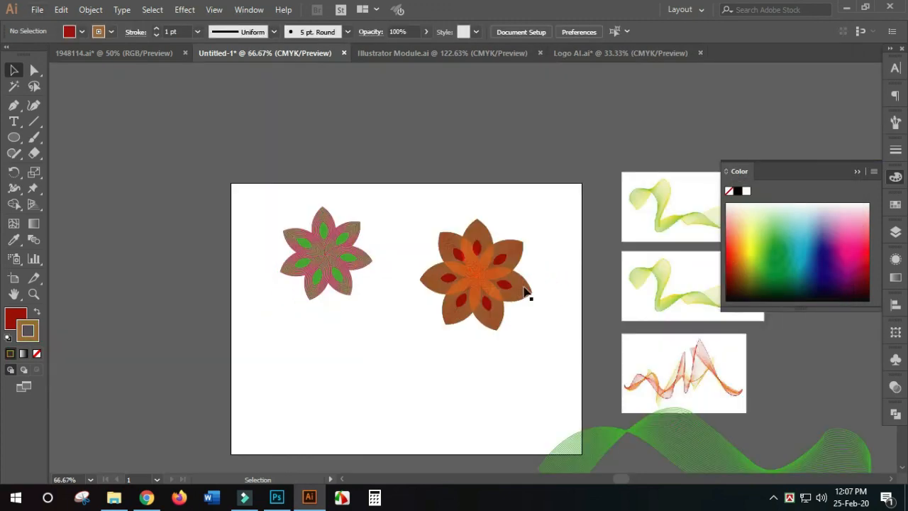
scroll(483, 284, "up", 3)
left_click_drag(569, 357, 463, 325)
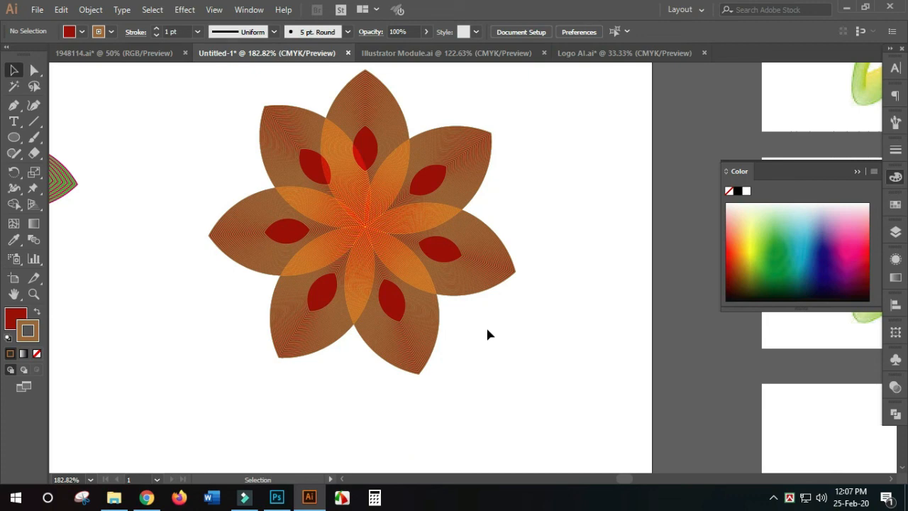
key("ctrl+1")
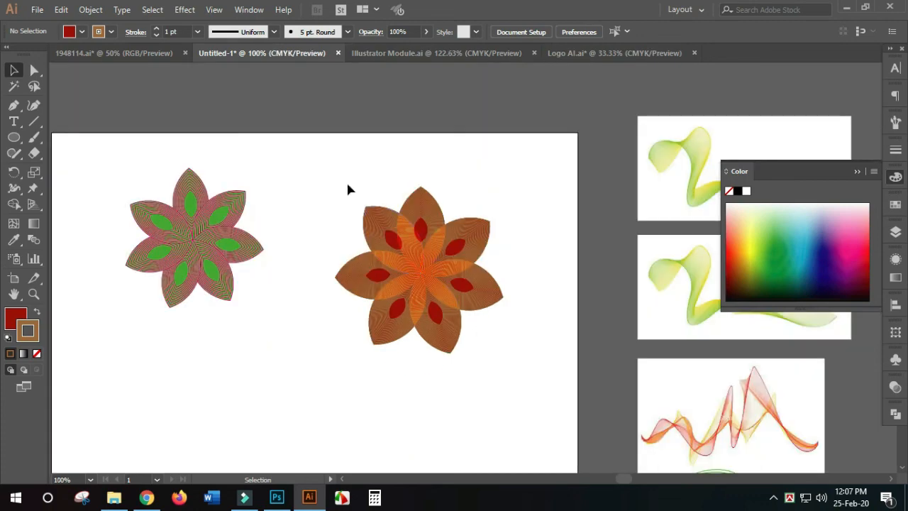
left_click_drag(311, 163, 524, 371)
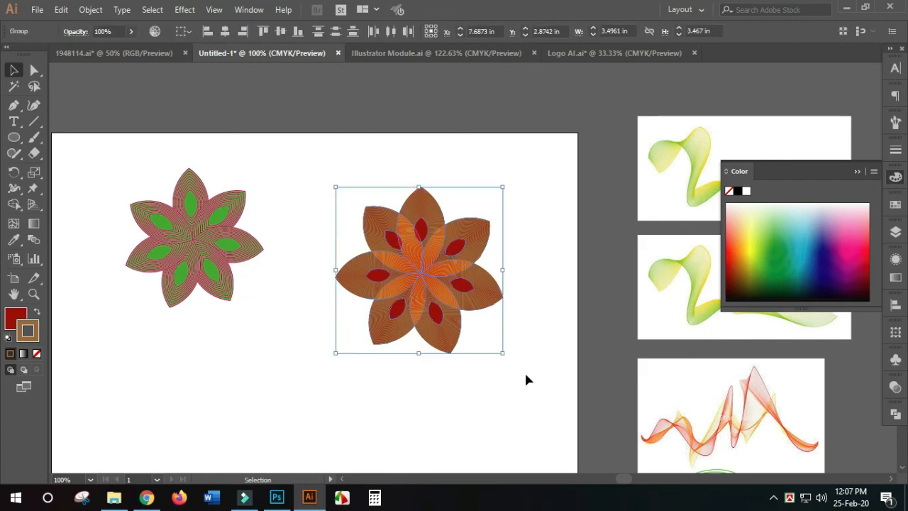
key("ctrl+space")
left_click_drag(310, 164, 531, 395)
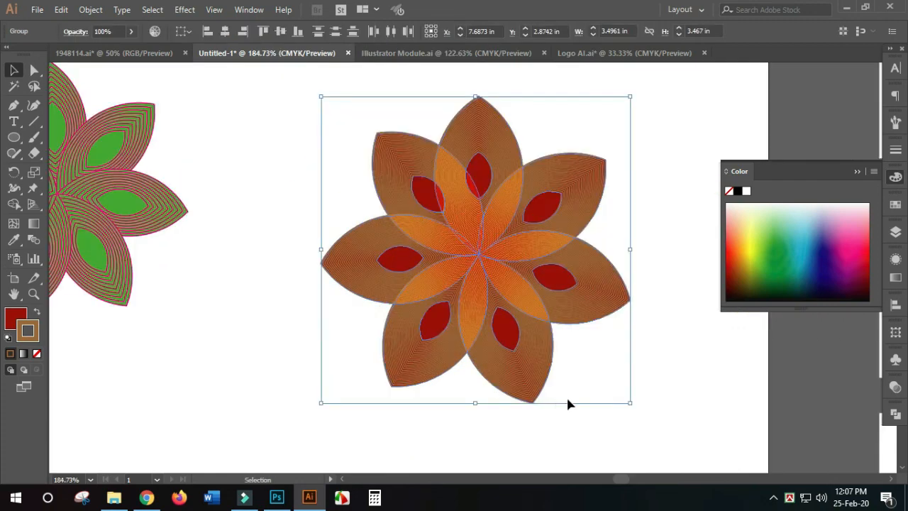
key("space")
left_click_drag(615, 385, 483, 376)
left_click(531, 376)
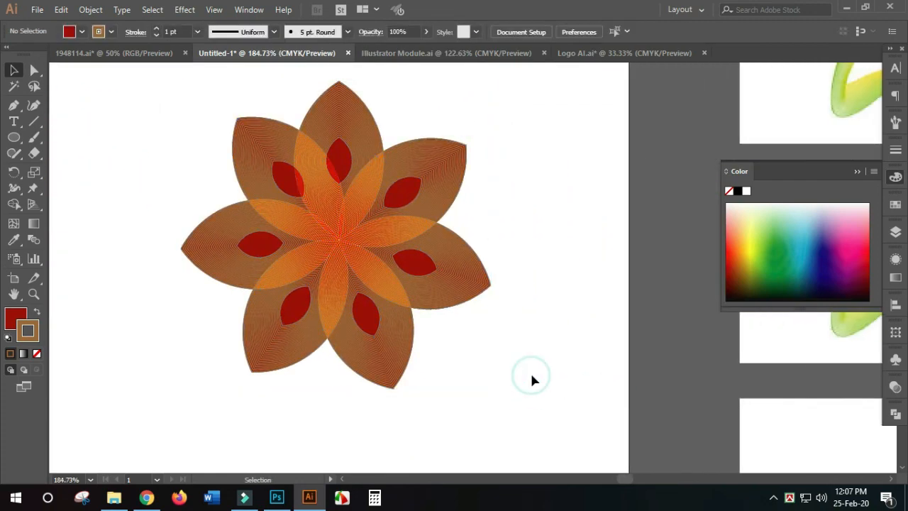